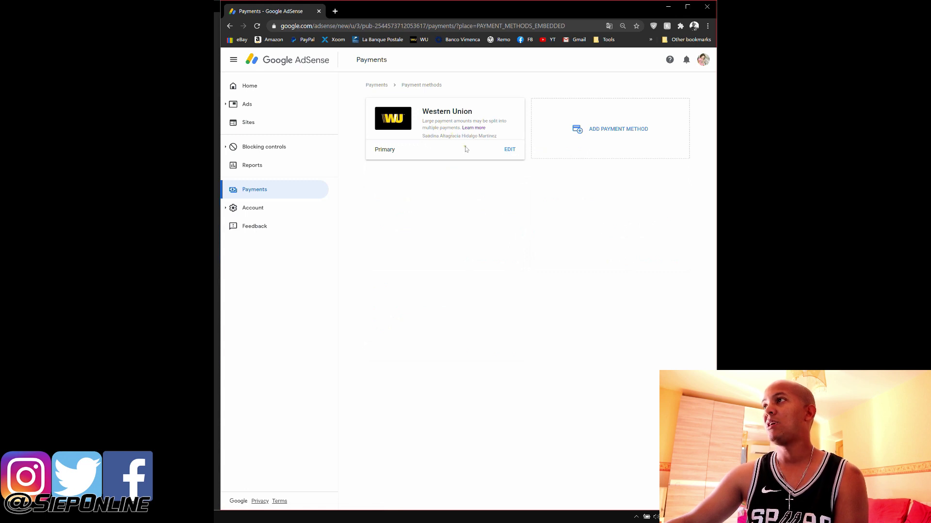
Cancel the Western Union edit and open an empty 'Add new wire transfer details' form
click(509, 152)
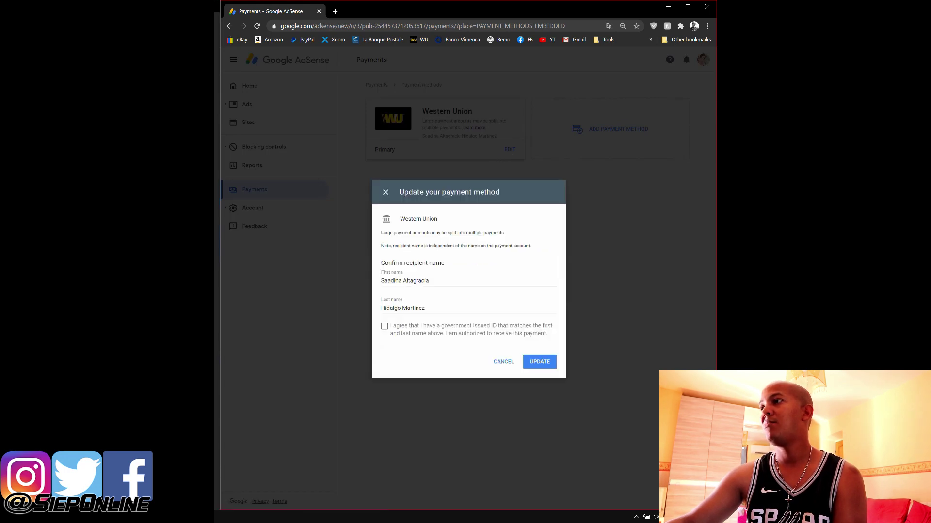
click(503, 361)
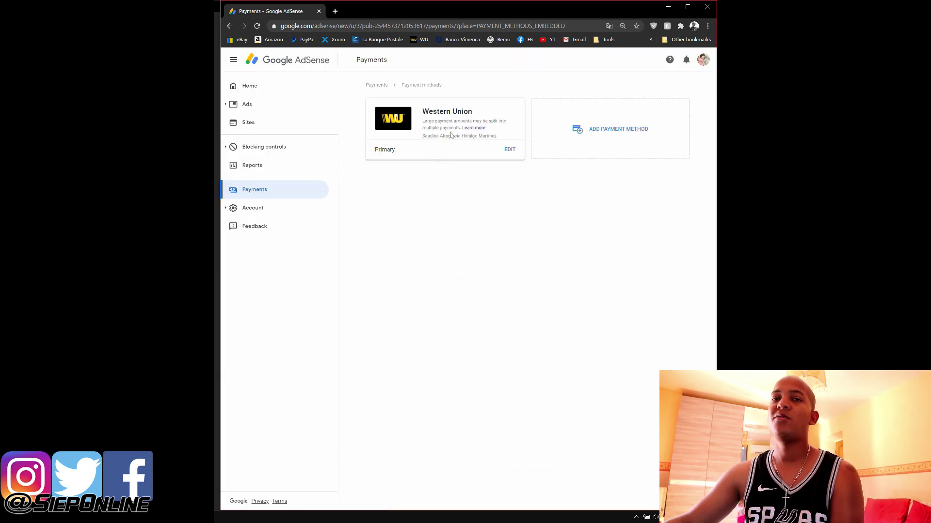
click(607, 131)
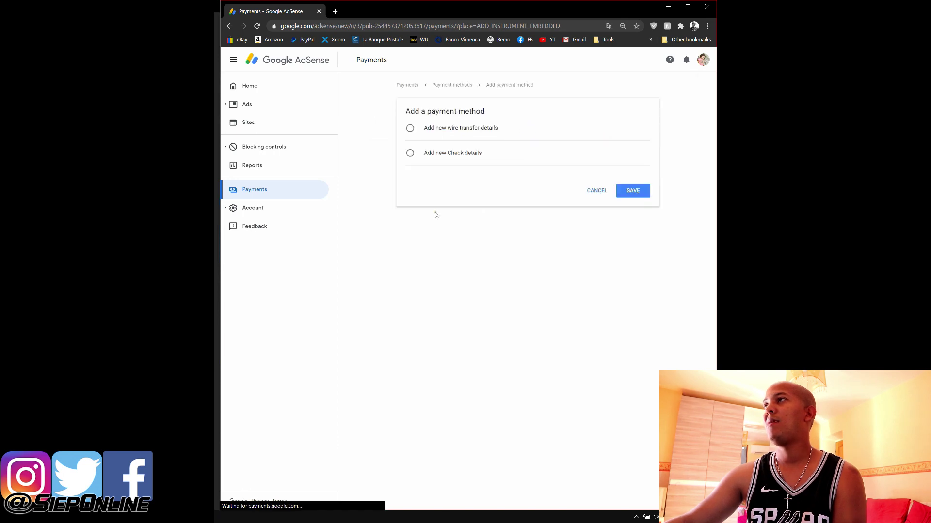
click(410, 128)
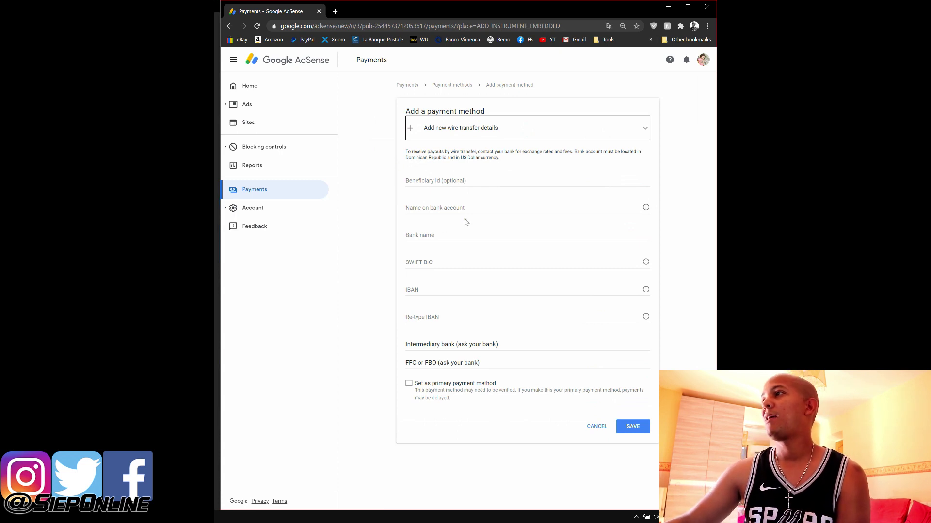
Enter the account holder's name in Beneficiary Id and Name on bank account
click(457, 180)
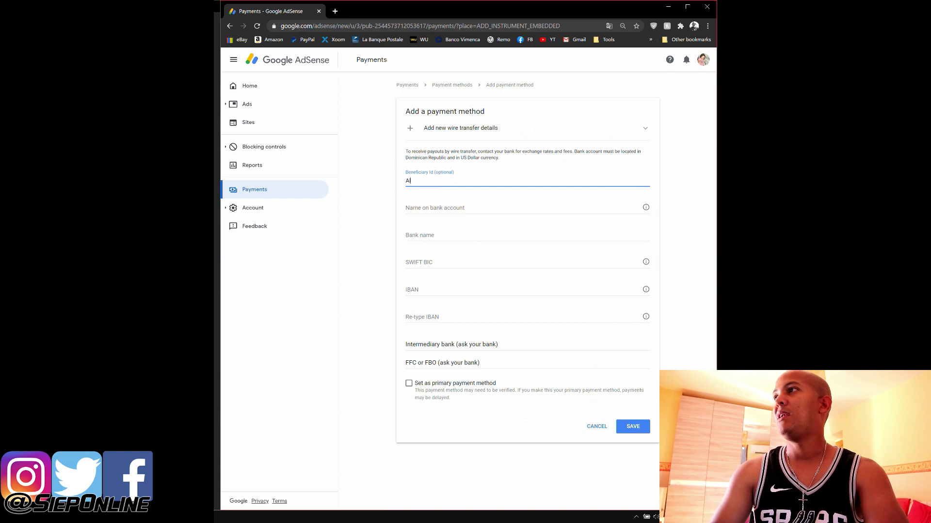
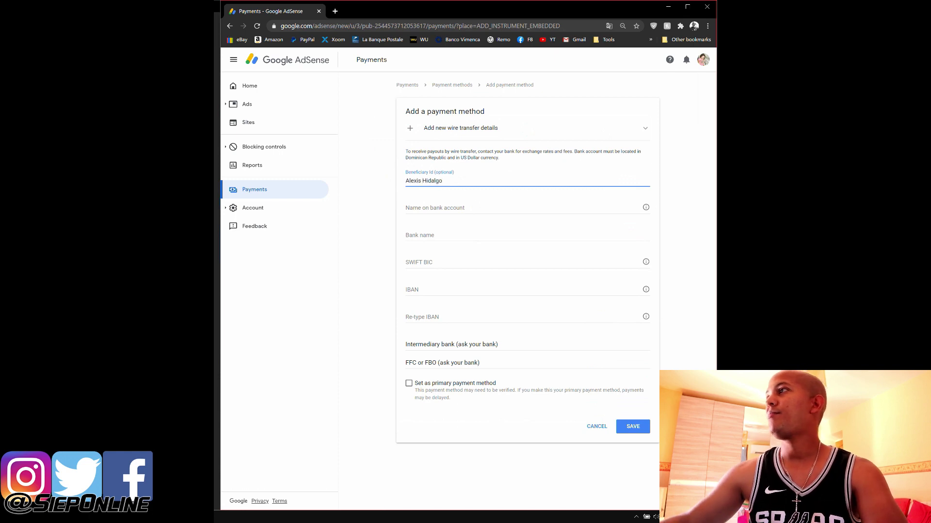
click(439, 207)
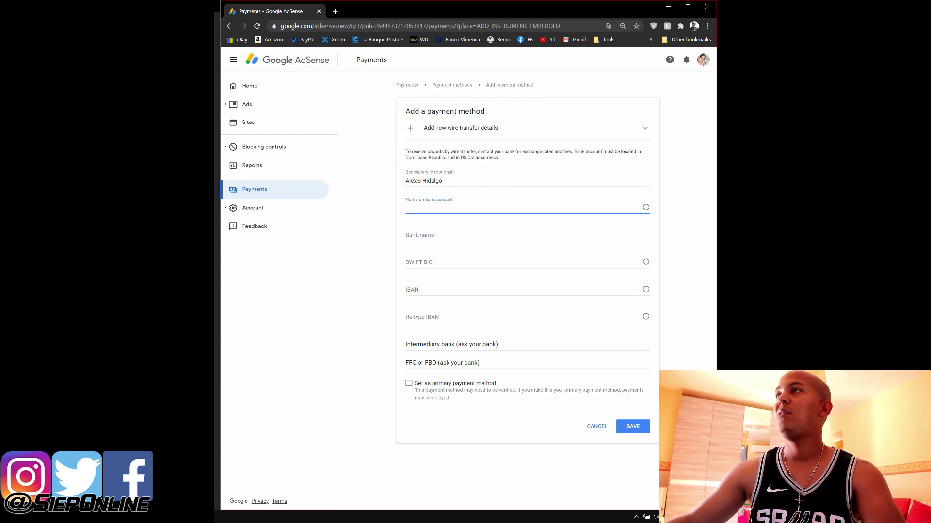
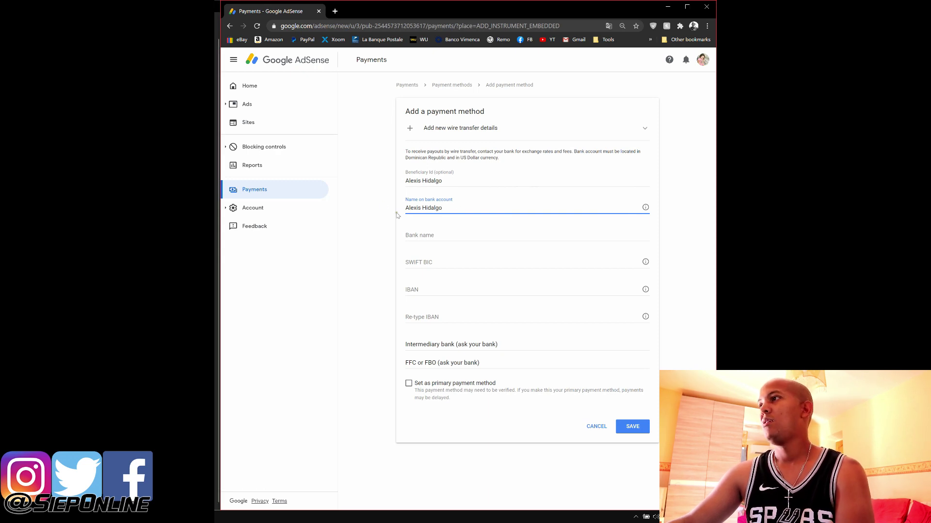
Type 'BANCO VIMENCA' into the Bank name field
click(485, 235)
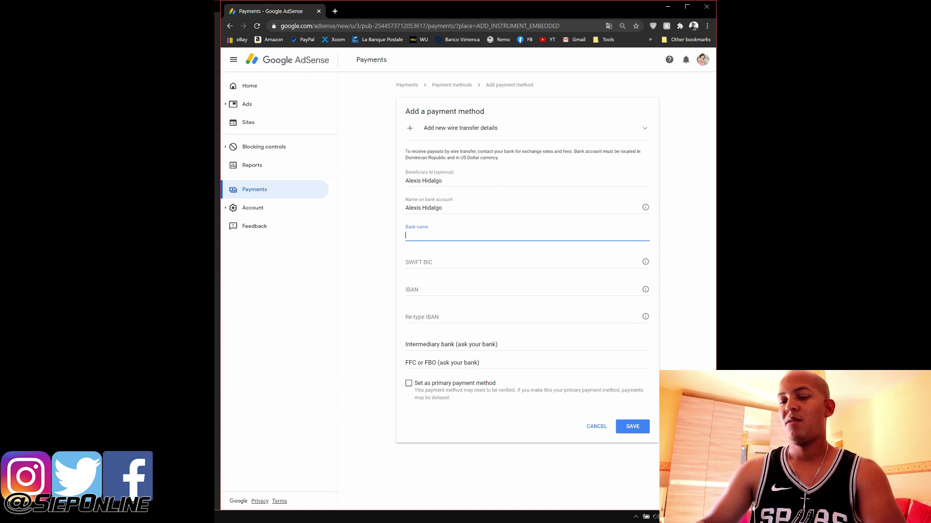
text(VIMENCA)
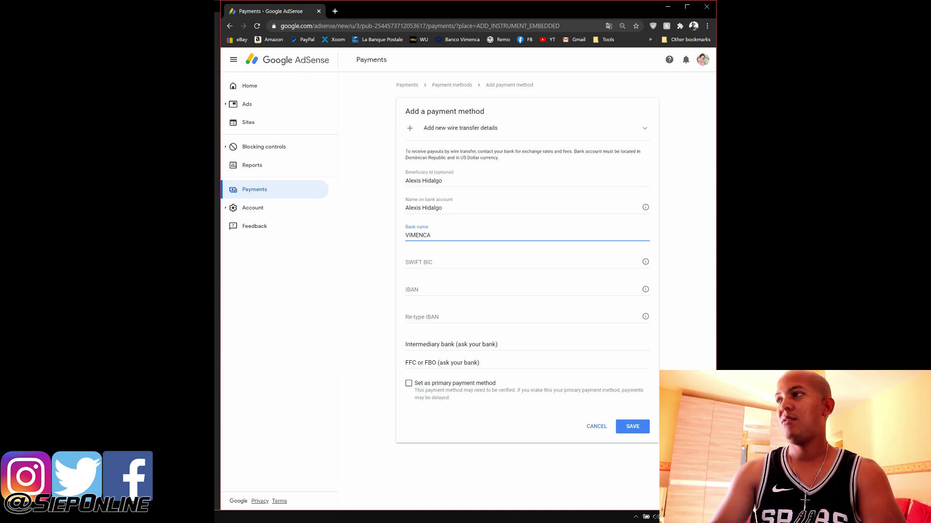
key(Home)
text(Banco)
key(BackSpace)
key(BackSpace)
key(BackSpace)
key(BackSpace)
key(BackSpace)
key(BackSpace)
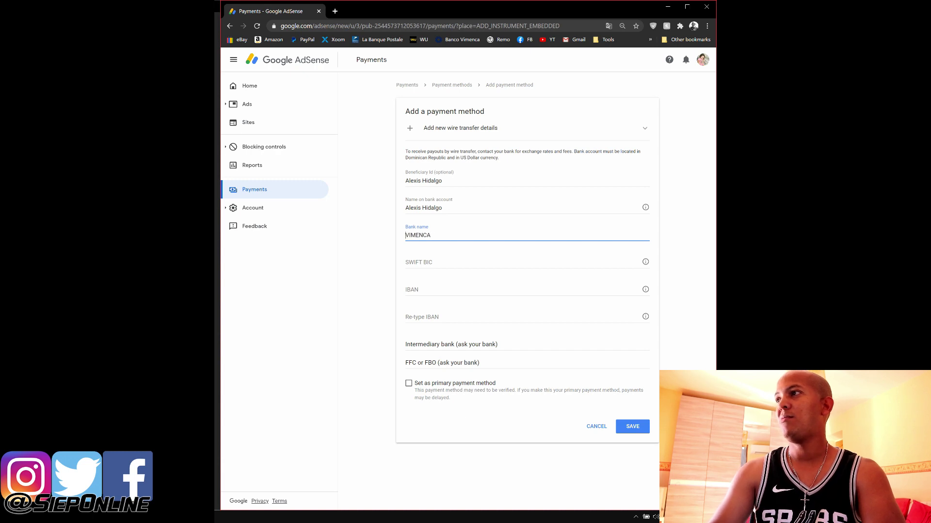
text(BANCO)
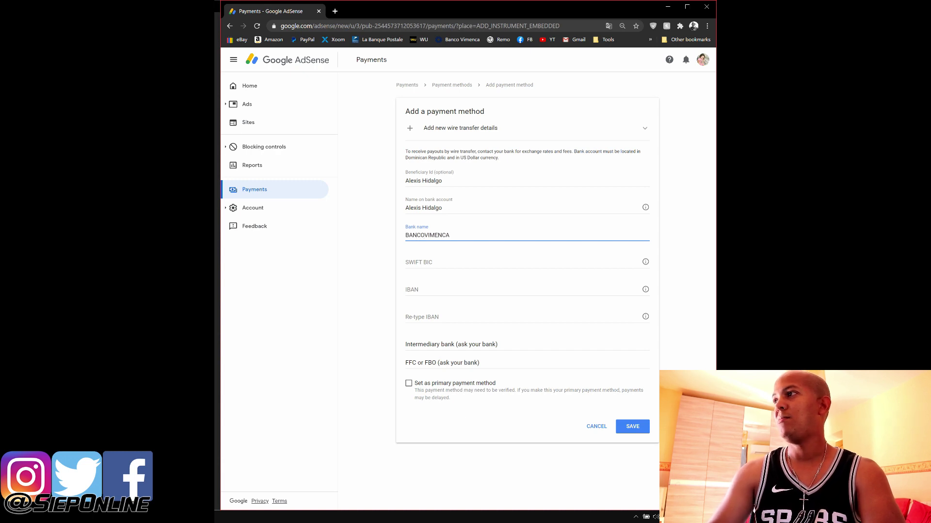
Search 'banco vimenca' in a new tab, open bancovimenca.com, dismiss its popup, and return to AdSense
click(335, 11)
text(banco )
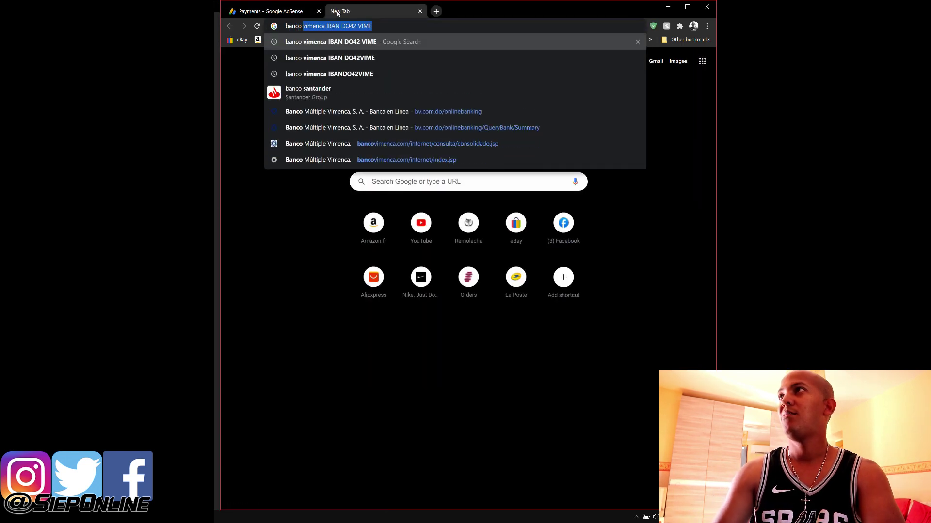
text(vimenca IBAN)
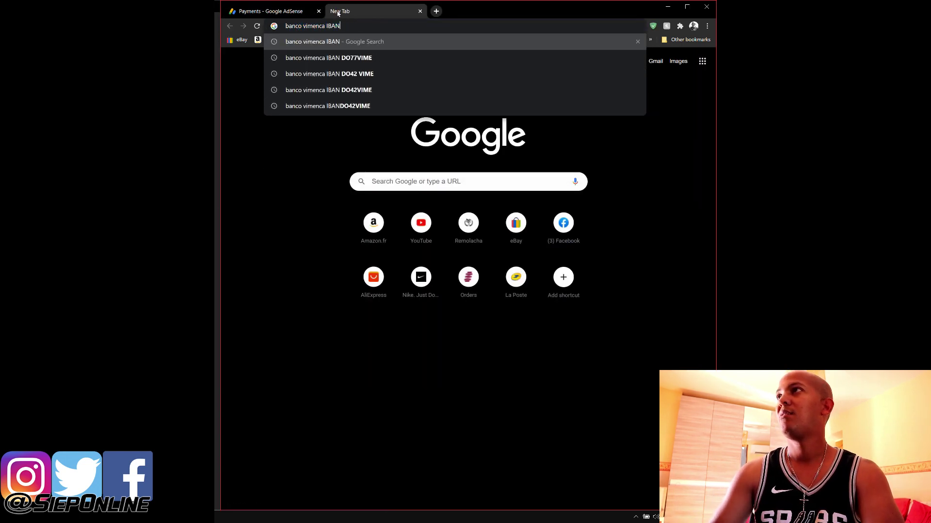
key(BackSpace)
key(BackSpace)
key(BackSpace)
key(BackSpace)
key(BackSpace)
key(Return)
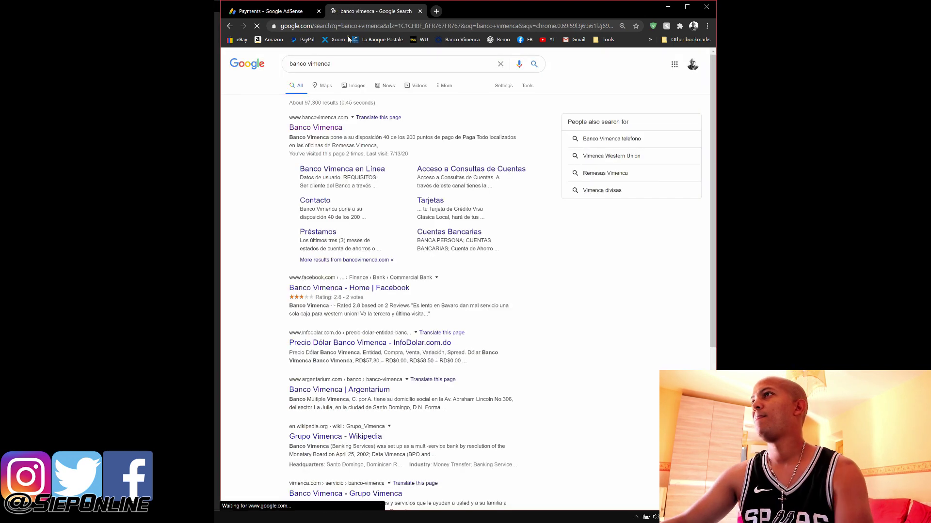
click(334, 131)
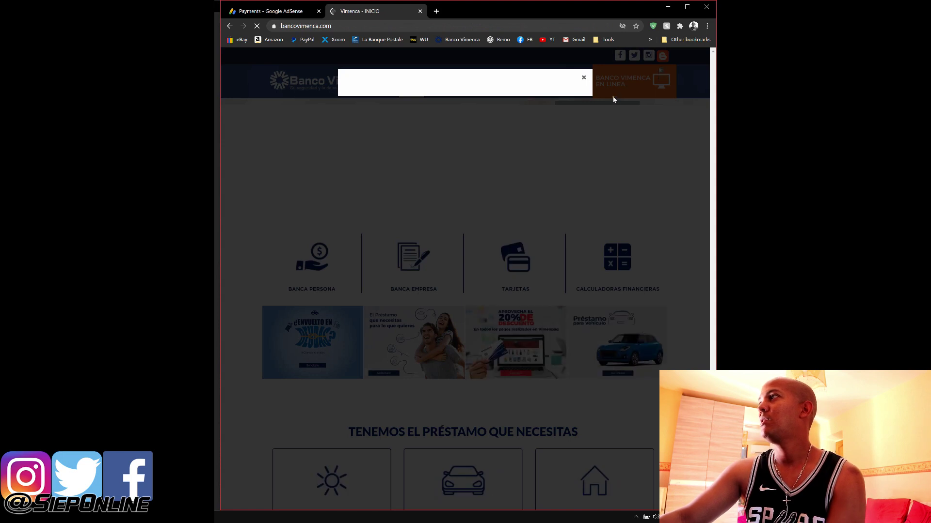
click(584, 79)
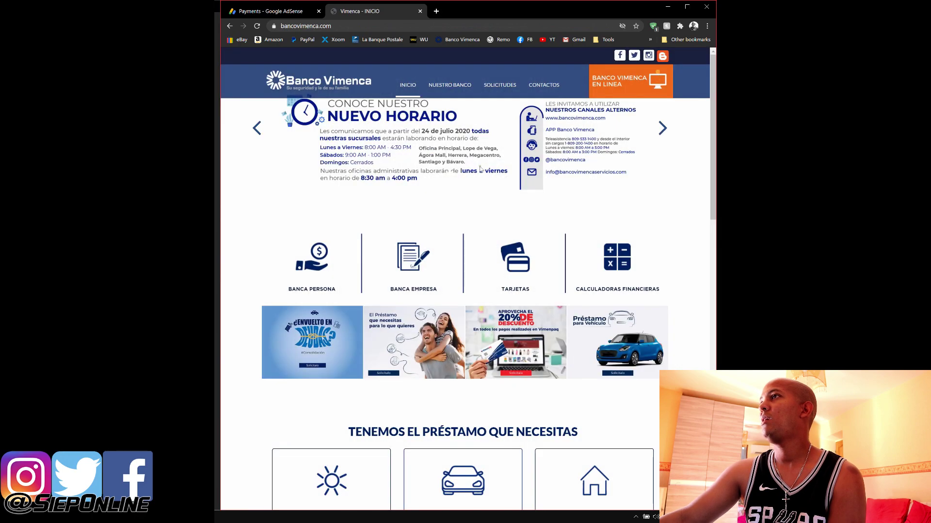
scroll(463, 242, down, 5)
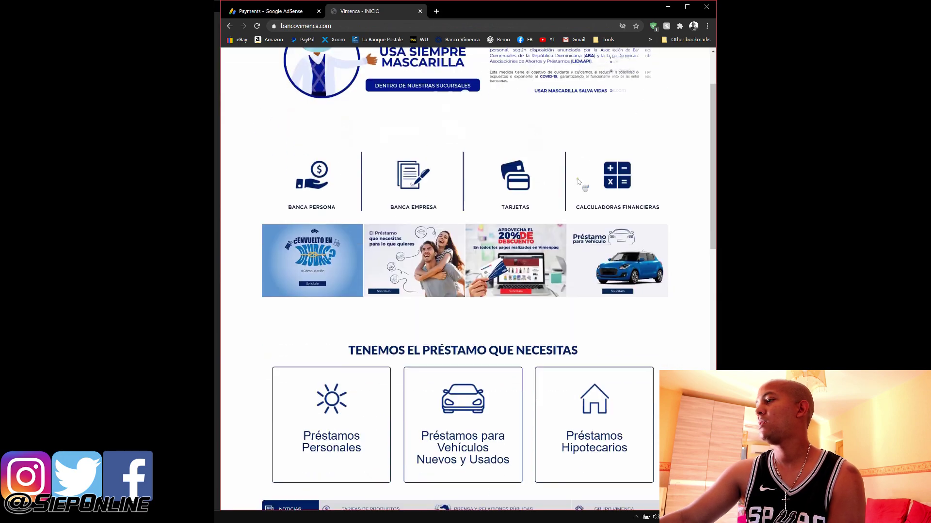
scroll(463, 291, up, 5)
key(ctrl+1)
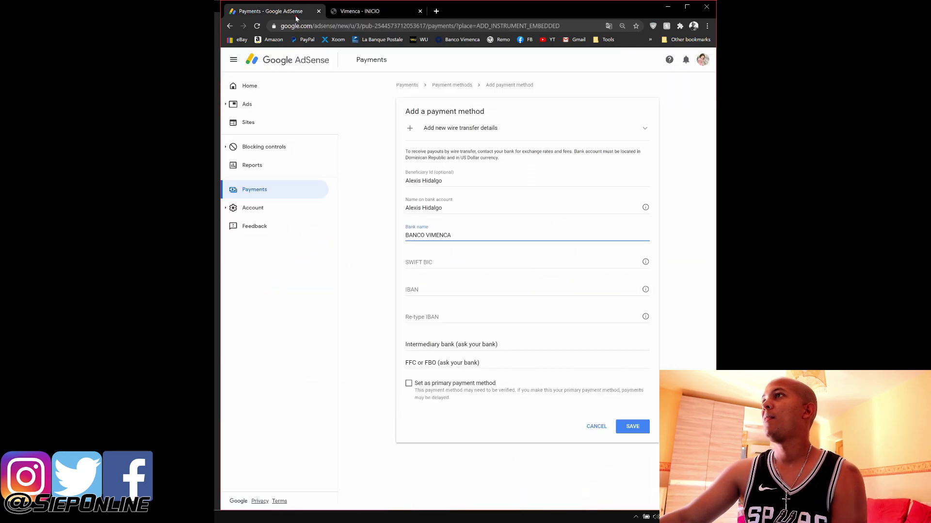
Read the SWIFT BIC tooltip, then paste VIMEDOSD into the SWIFT BIC field
click(406, 262)
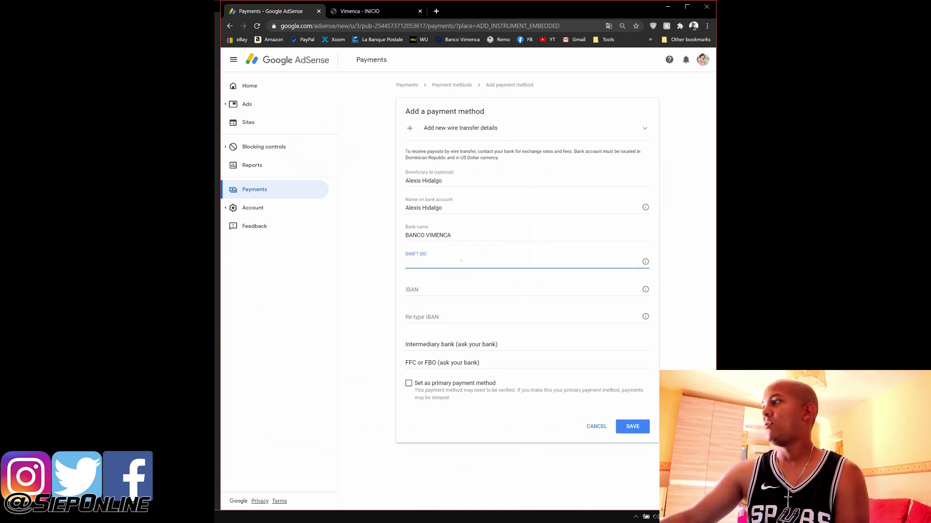
mouse_move(646, 263)
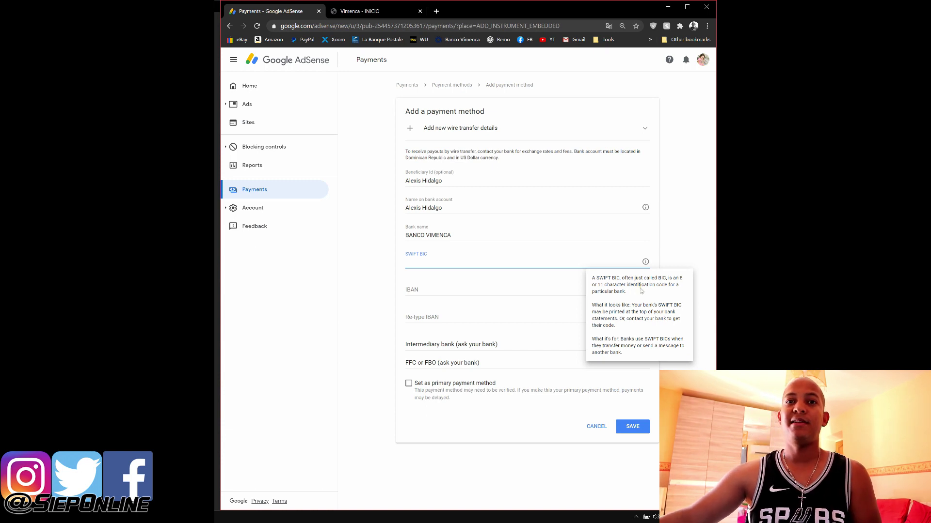
click(505, 258)
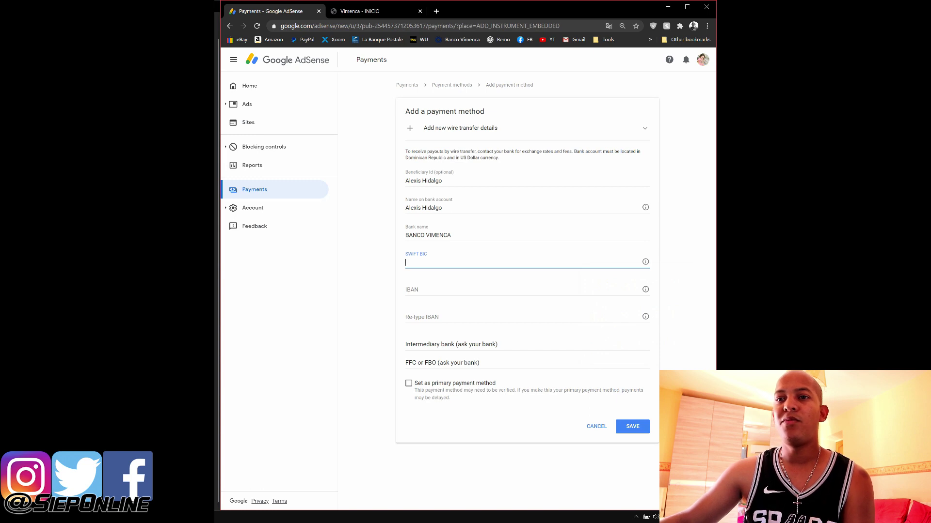
key(alt+Tab)
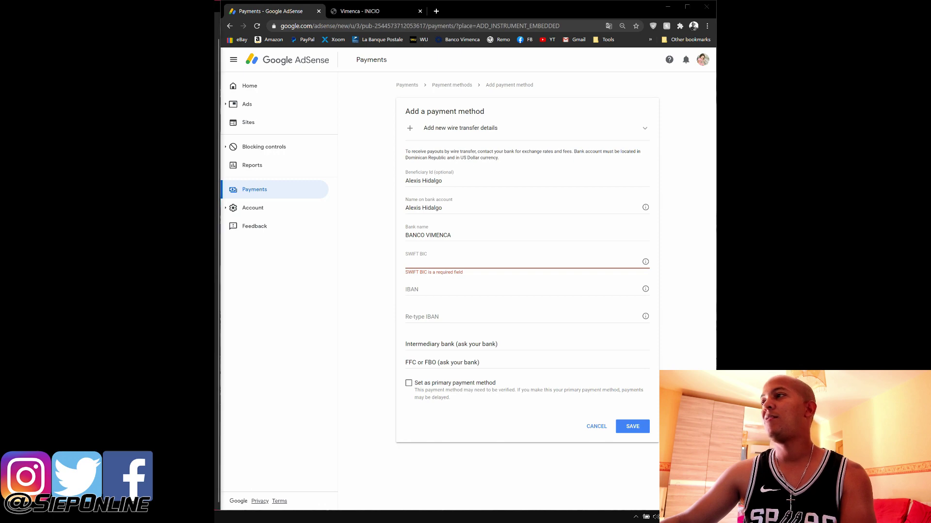
click(450, 262)
text(VIMEDOSD)
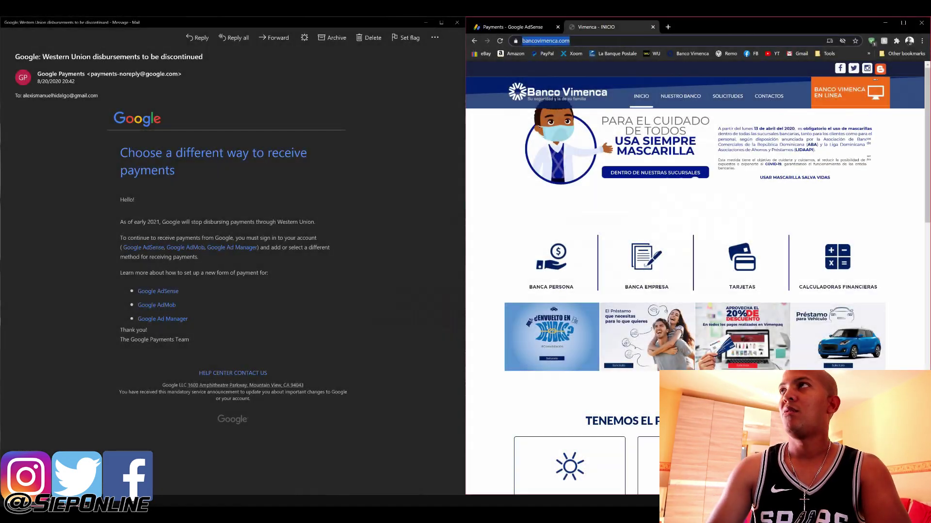
Google 'banco vimenca SWIFT BIC', confirm VIMEDOSD in the result card, then return to AdSense
text(banco )
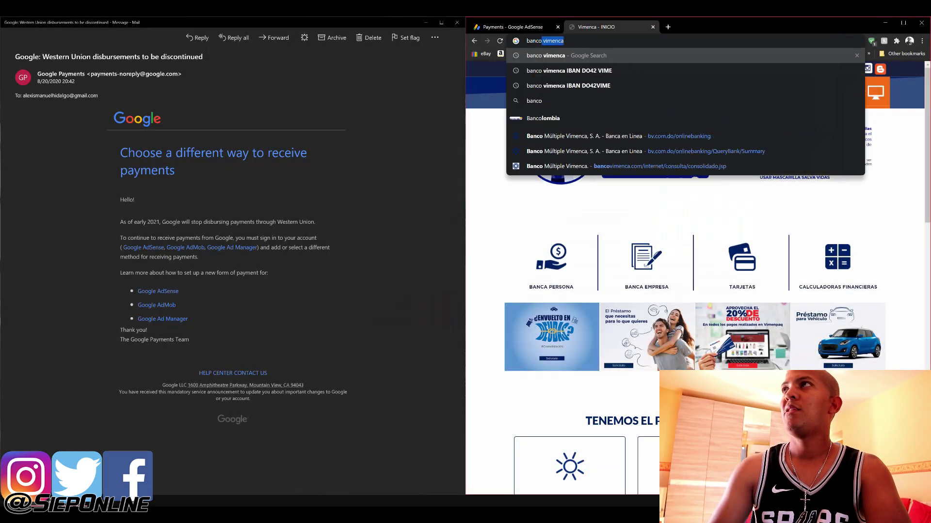
text(vimec)
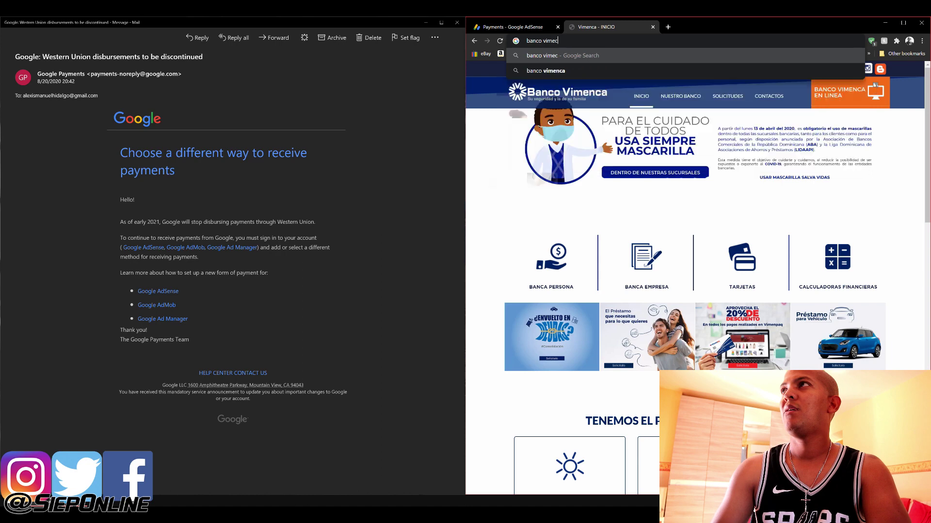
key(BackSpace)
text(nca s)
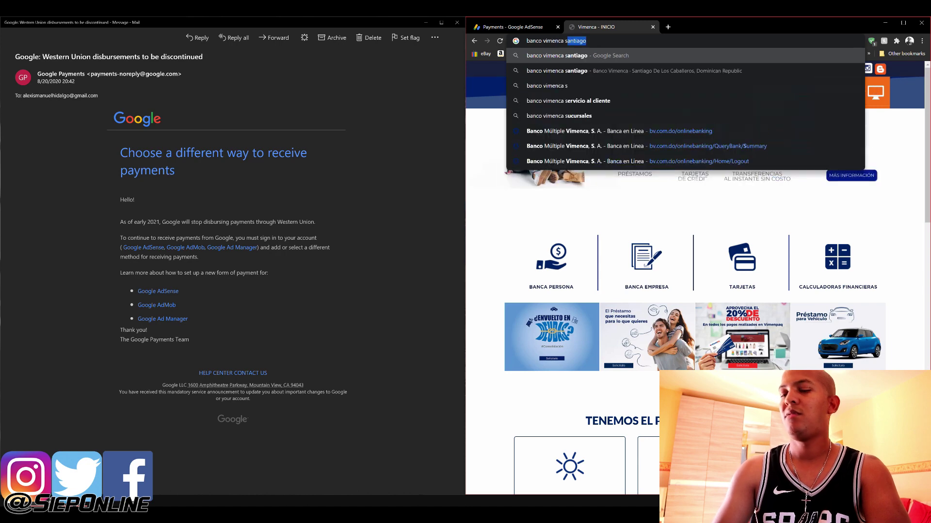
key(BackSpace)
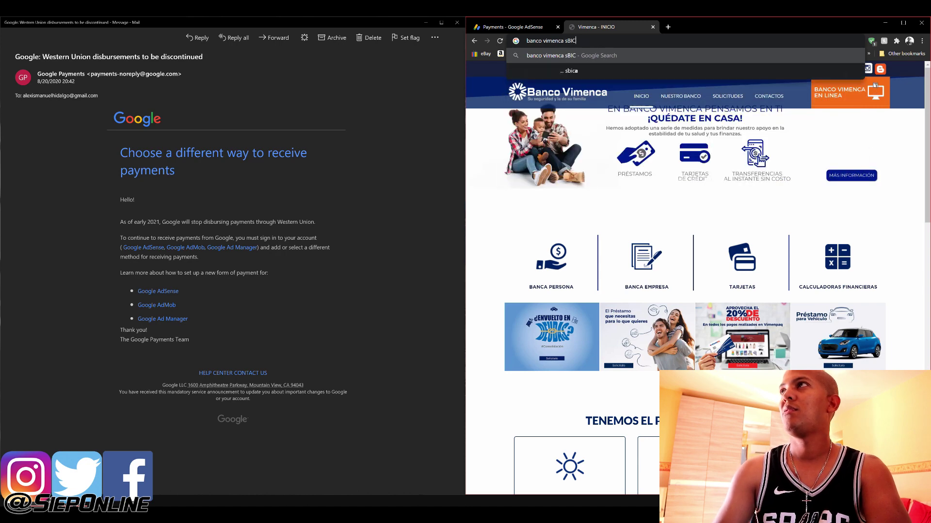
key(BackSpace)
text(SWIFT)
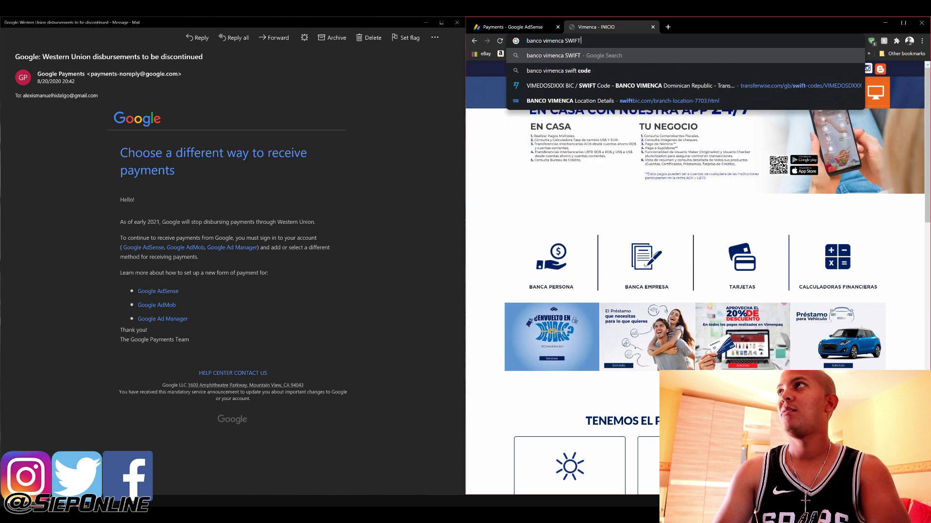
text( BIC)
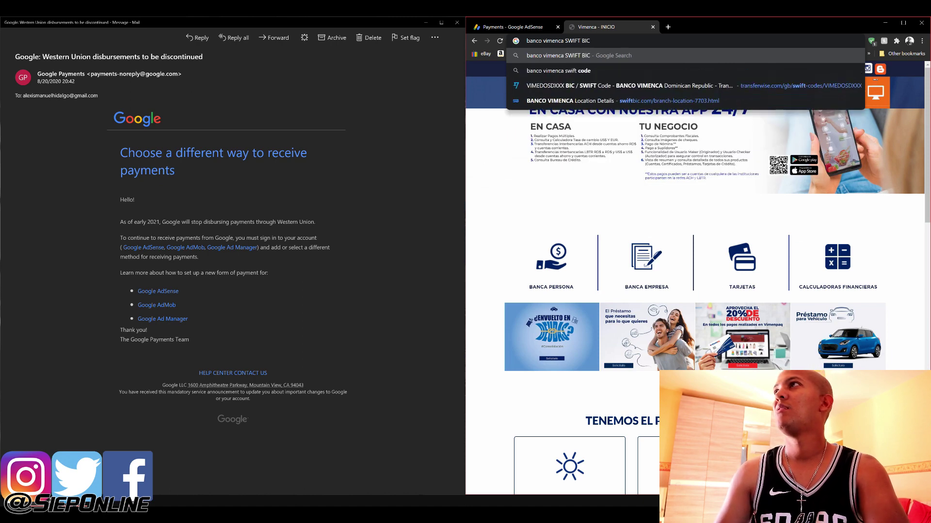
key(Return)
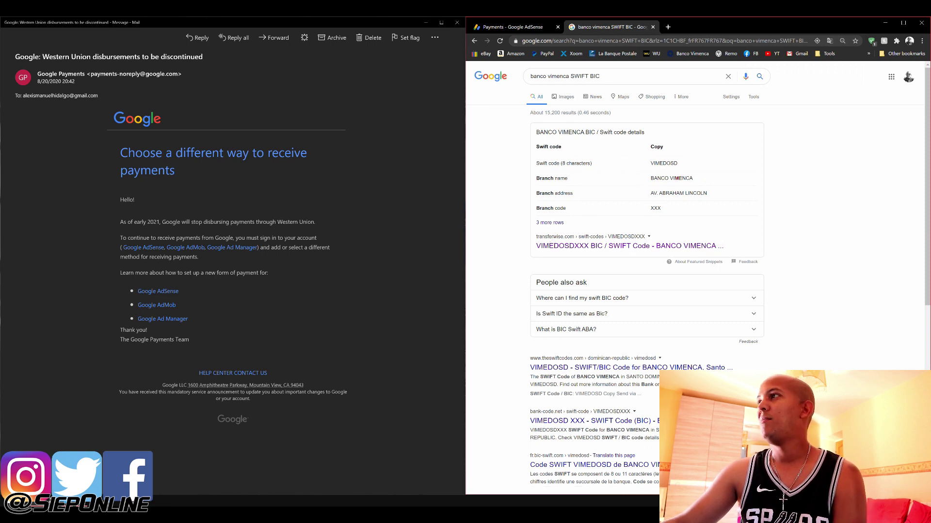
triple_click(677, 179)
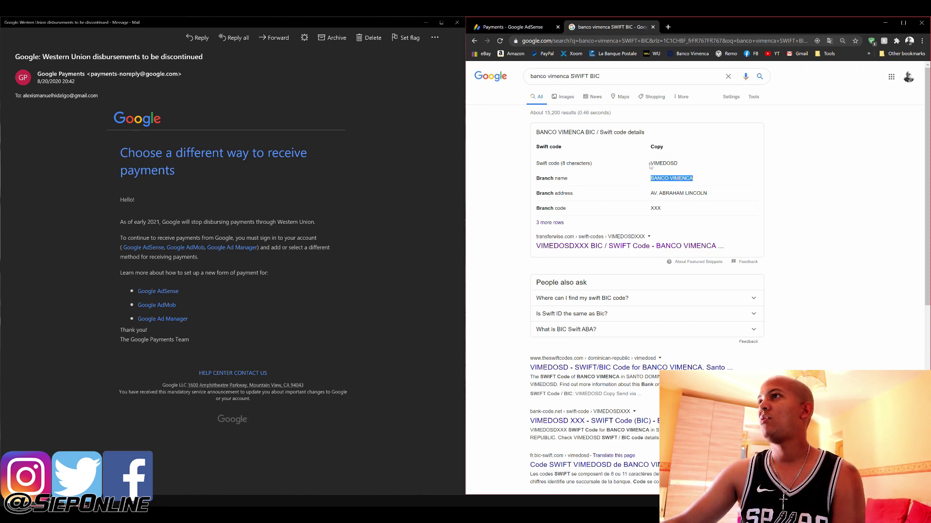
double_click(651, 163)
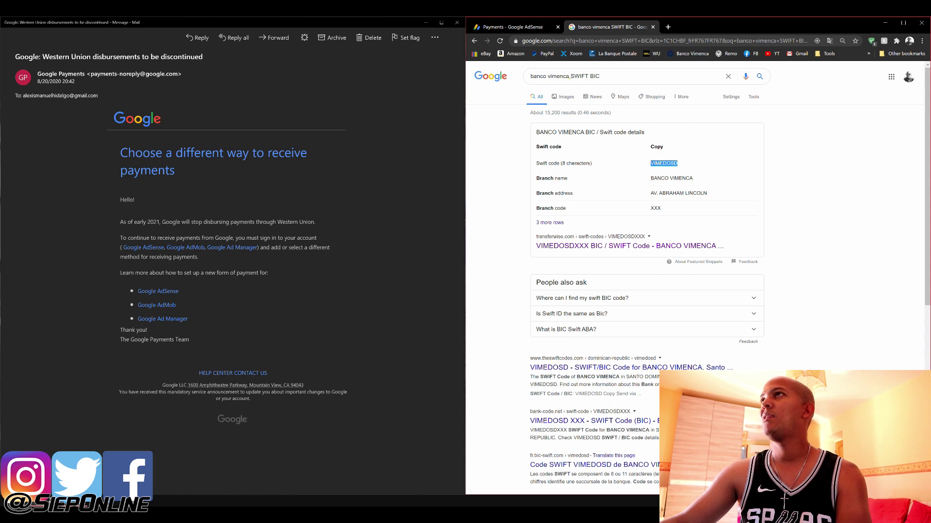
click(533, 27)
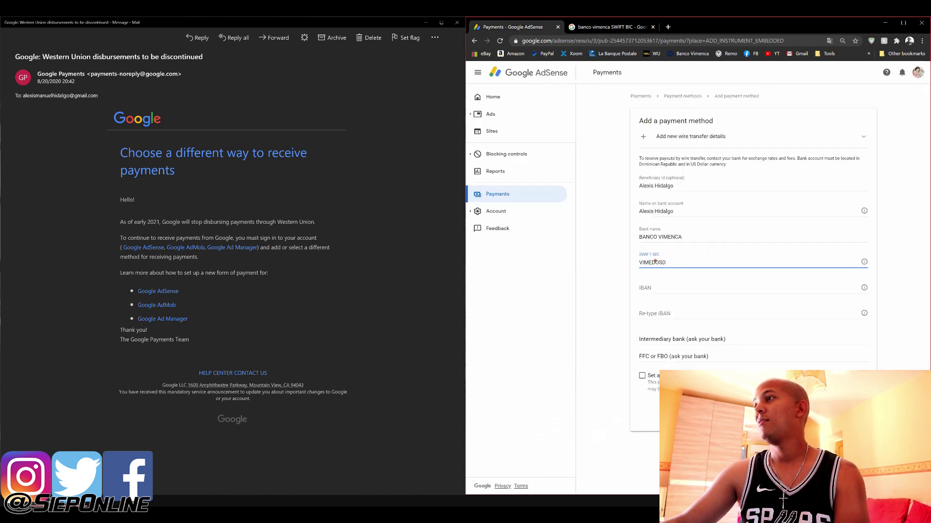
Focus the IBAN field, minimize Mail, and open the desktop bank screenshot
click(641, 286)
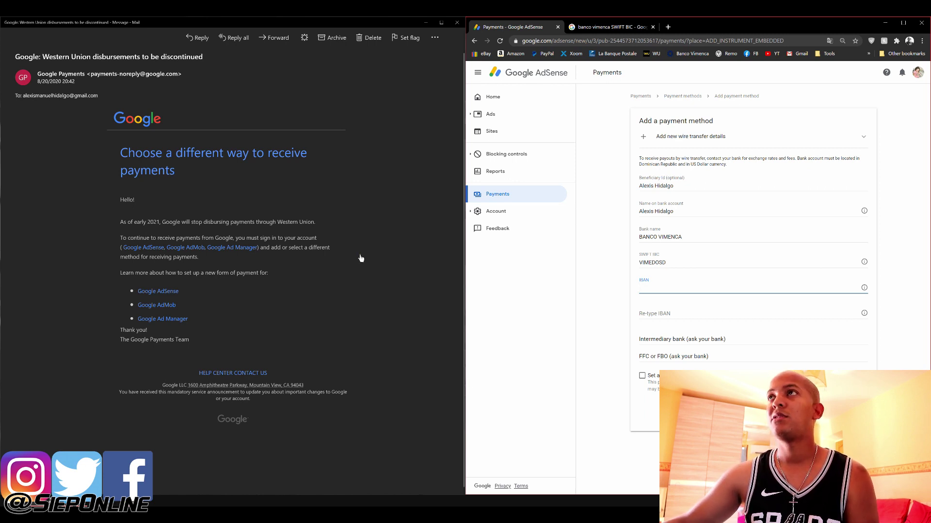
click(426, 22)
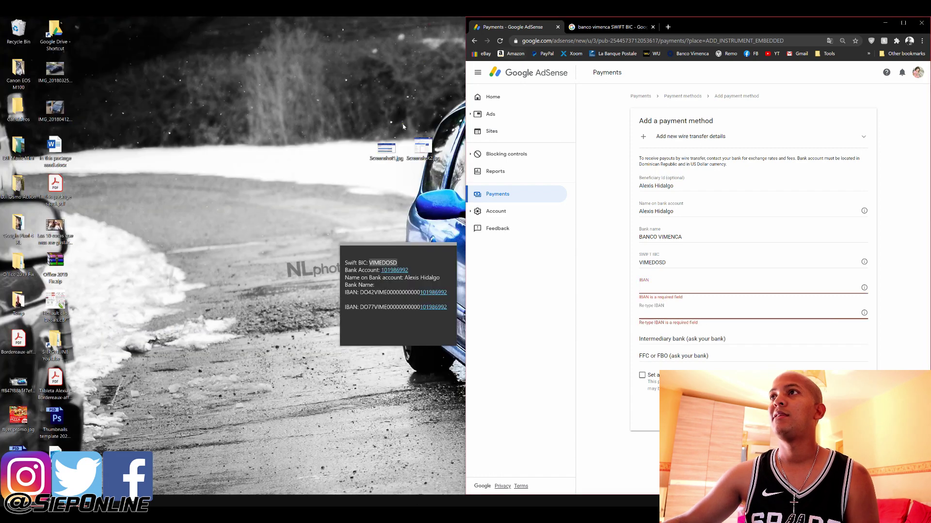
double_click(386, 147)
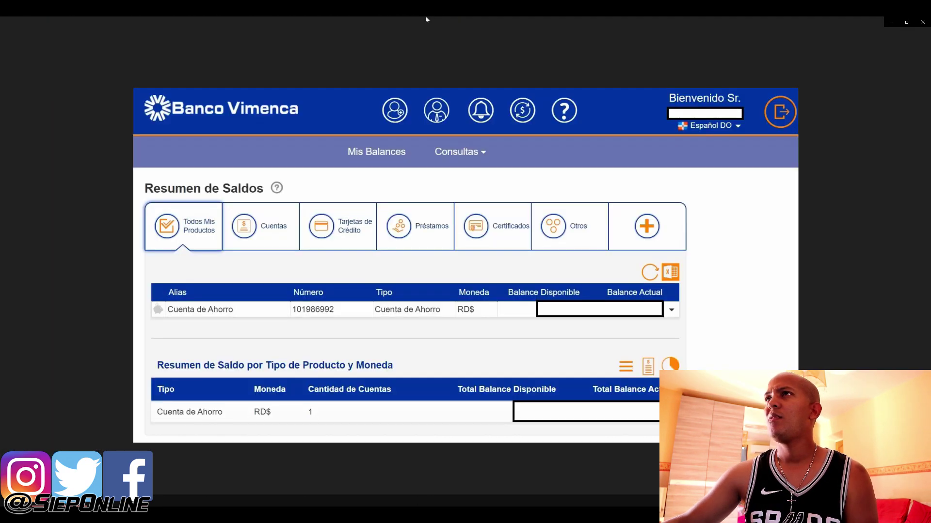
Maximize Photos, advance to Screenshot2.jpg showing the regional IBAN, then close the viewer
double_click(427, 20)
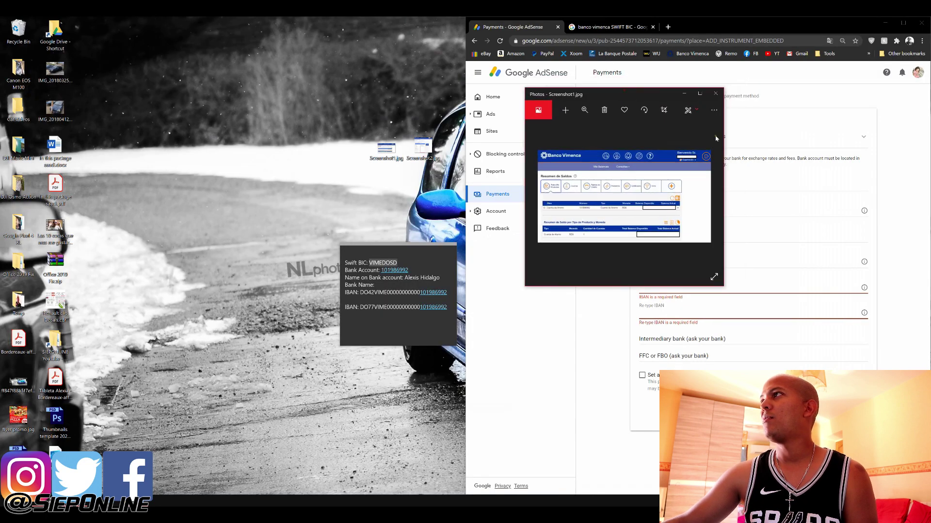
click(702, 92)
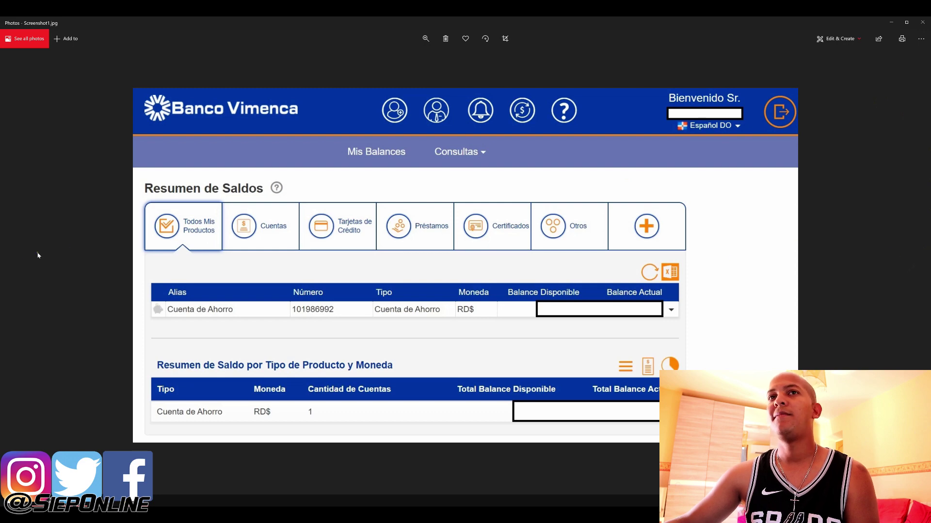
click(23, 267)
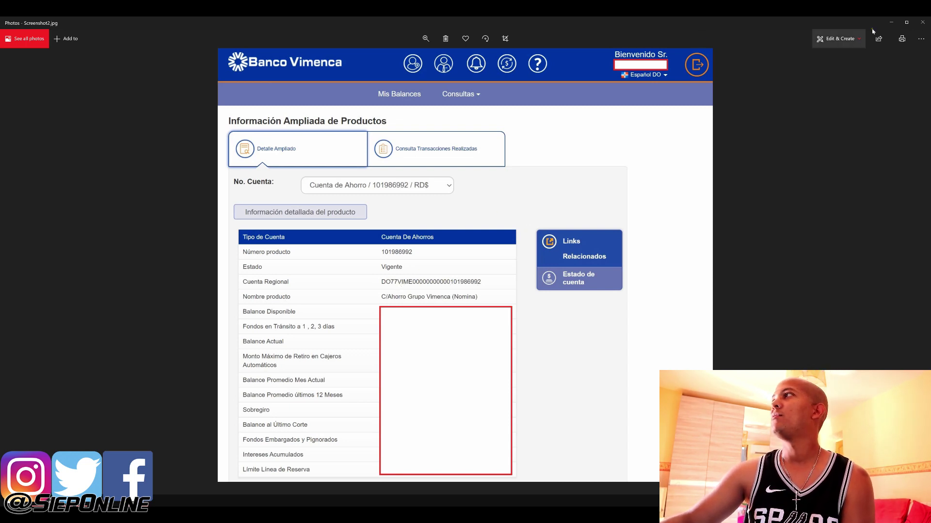
click(921, 23)
Copy the first IBAN from the sticky note
click(710, 281)
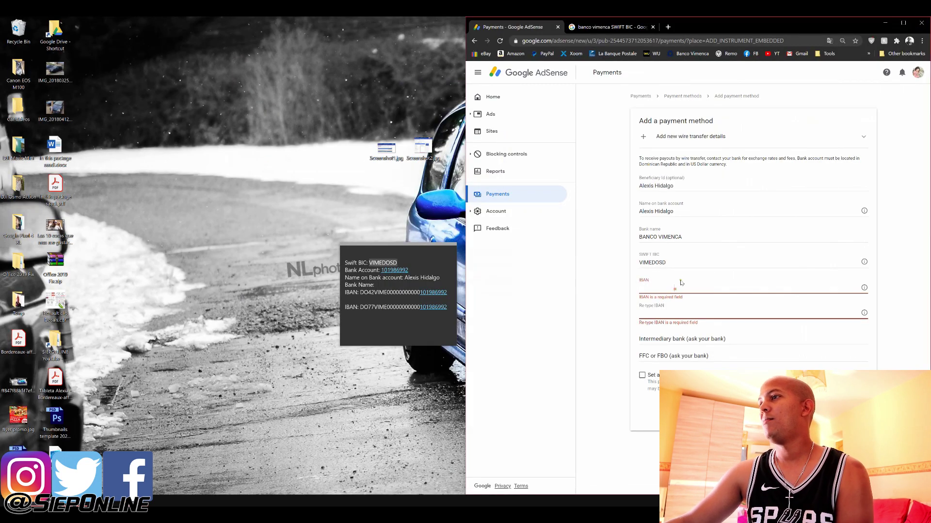
click(360, 292)
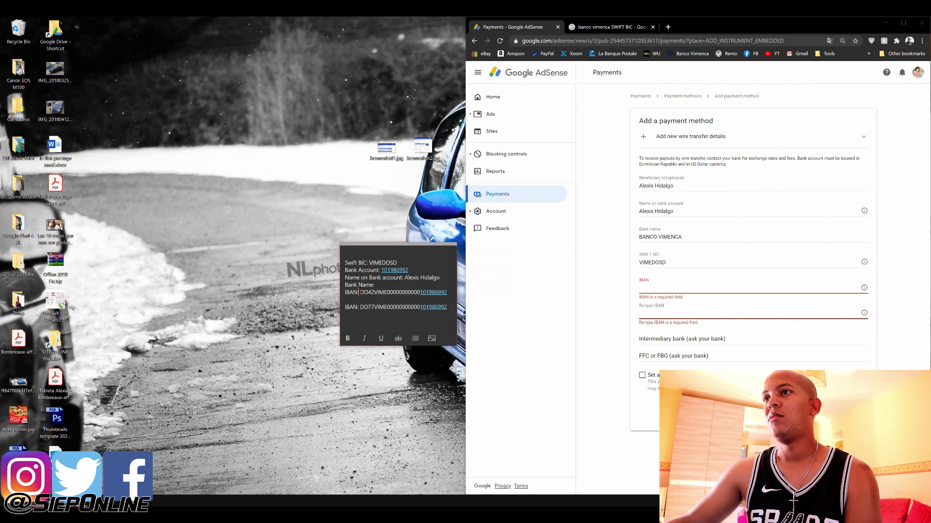
drag(360, 293, 450, 293)
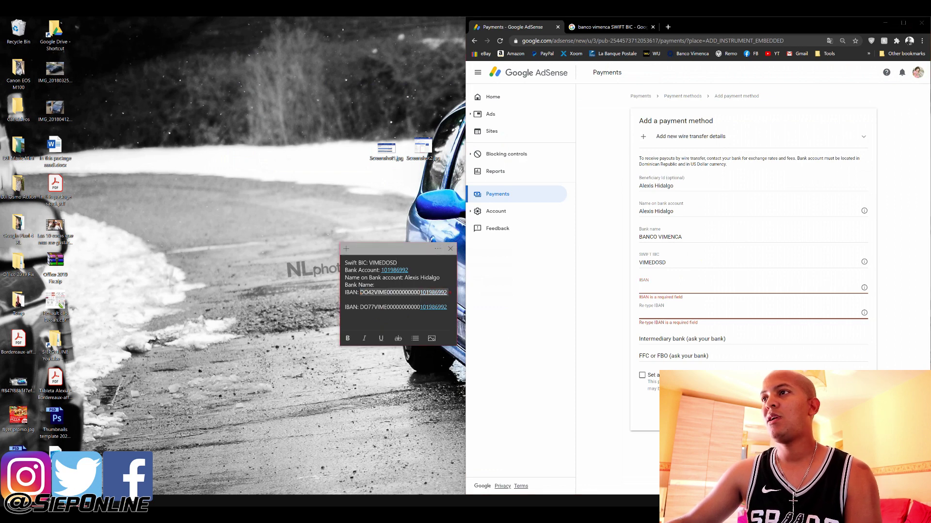
key(ctrl+c)
Paste the IBAN into both the IBAN and Re-type IBAN fields
click(683, 287)
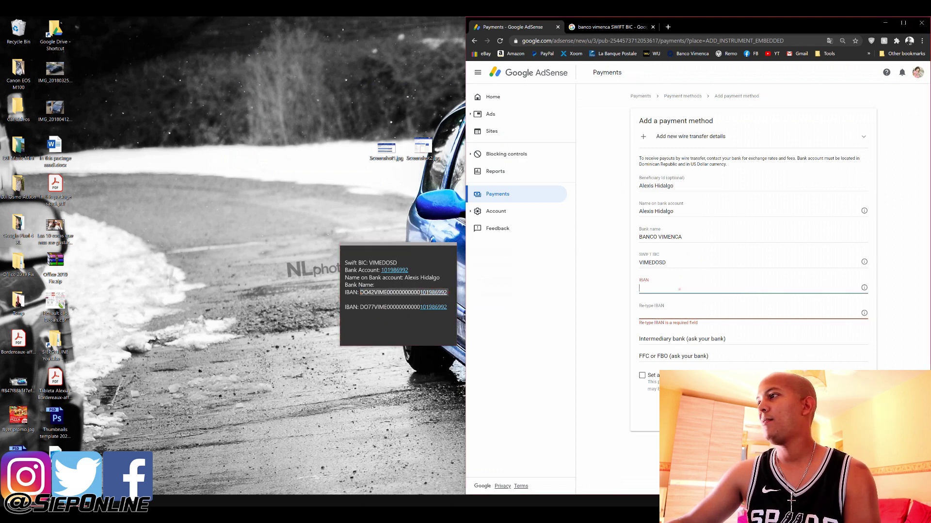
key(ctrl+v)
click(678, 309)
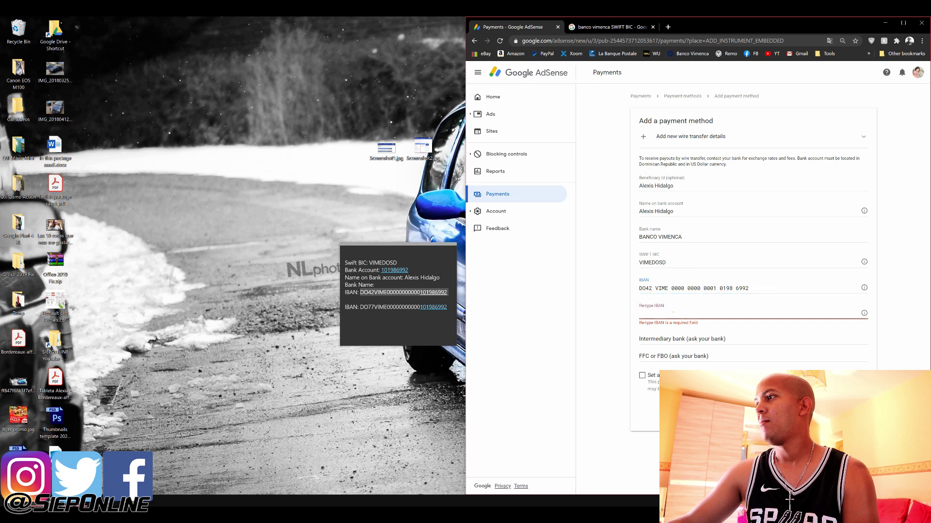
key(ctrl+v)
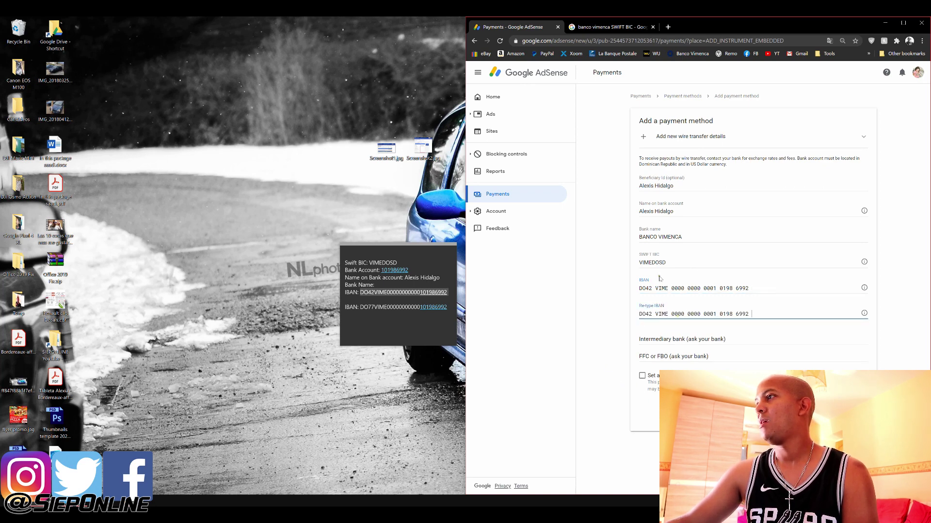
click(666, 262)
click(677, 288)
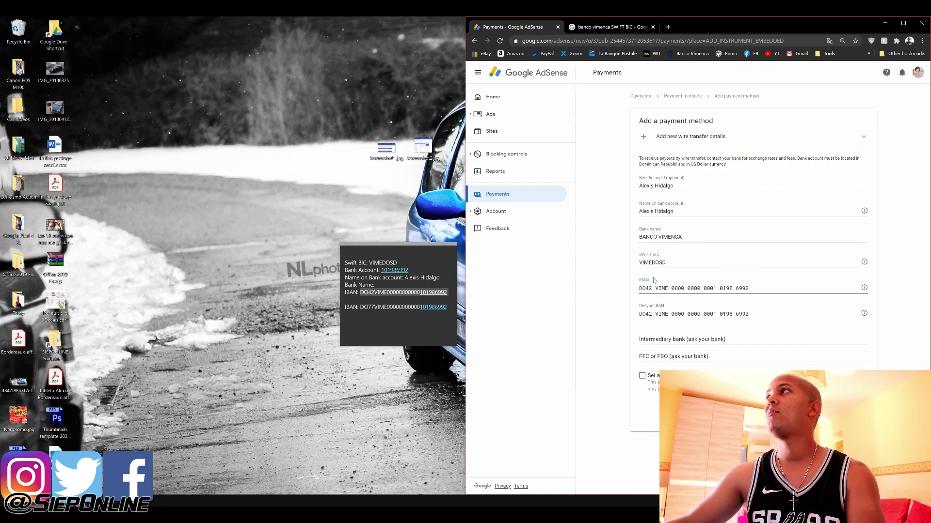
Search 'iban calculator' and open iban.com's Calculate IBAN result in a new tab
click(625, 27)
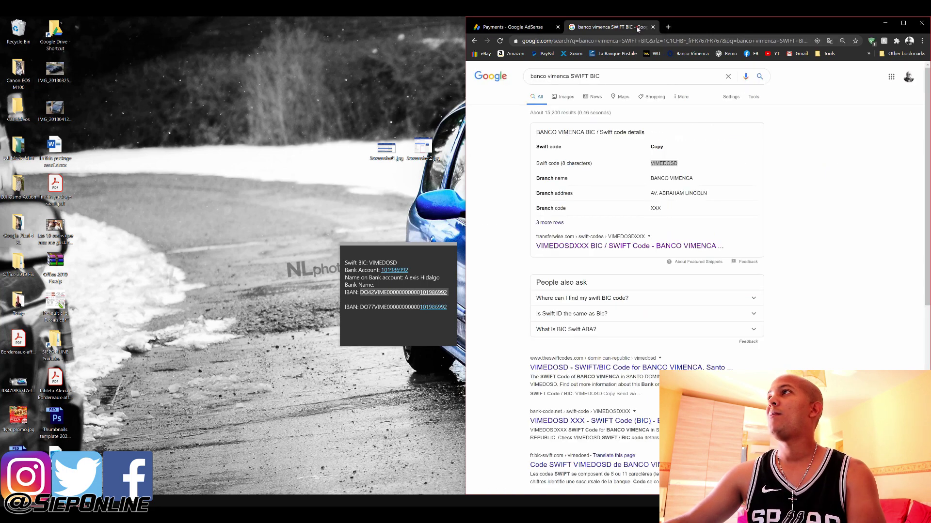
click(620, 77)
text(iban cal)
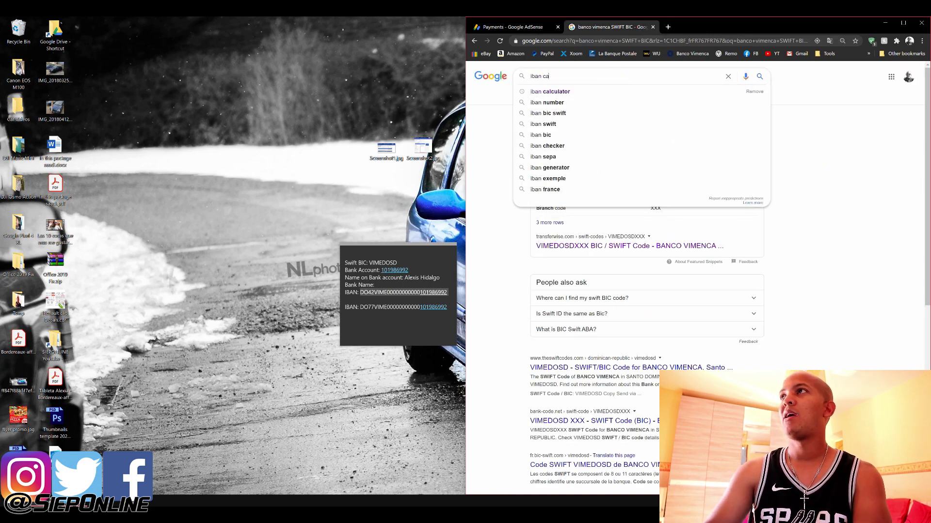
click(583, 93)
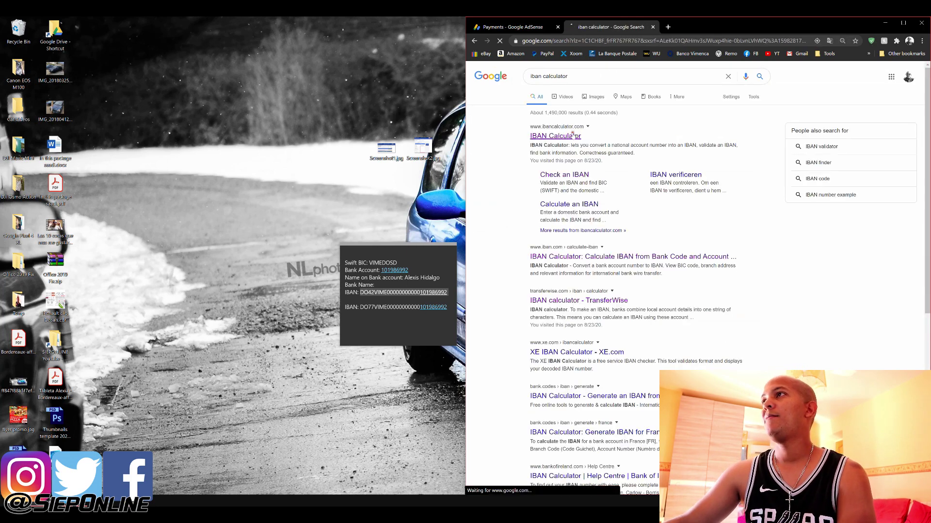
click(573, 136)
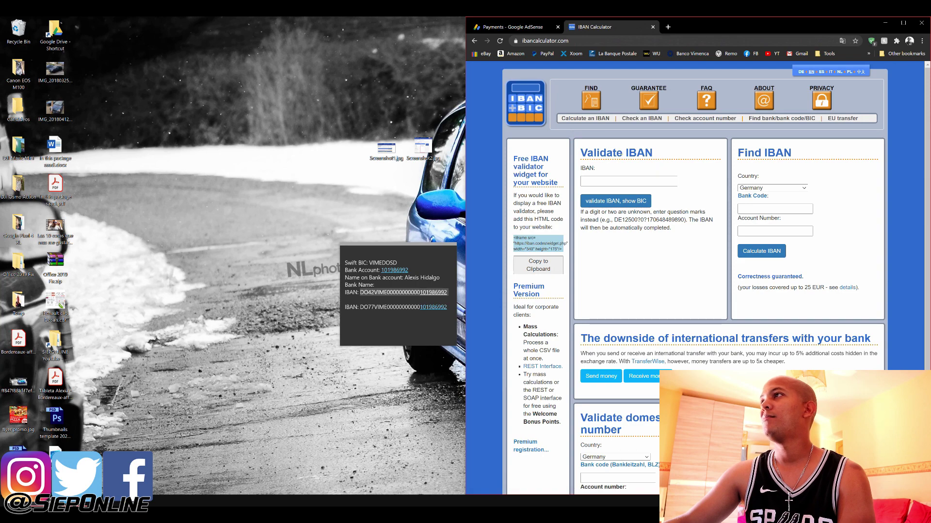
click(474, 41)
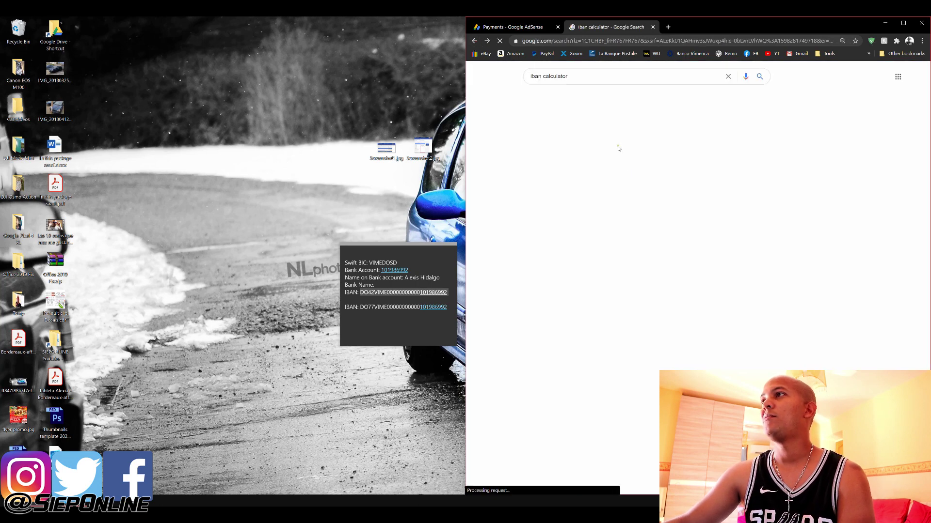
middle_click(566, 256)
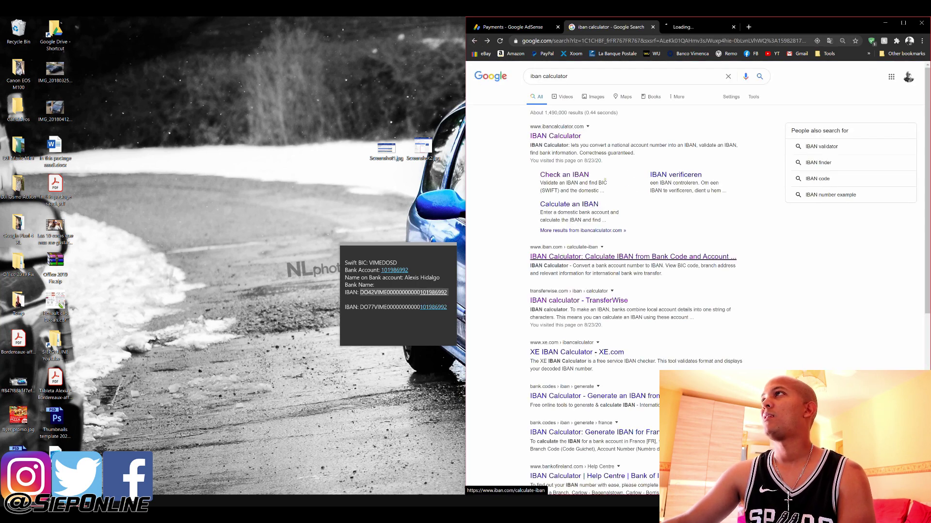
click(678, 28)
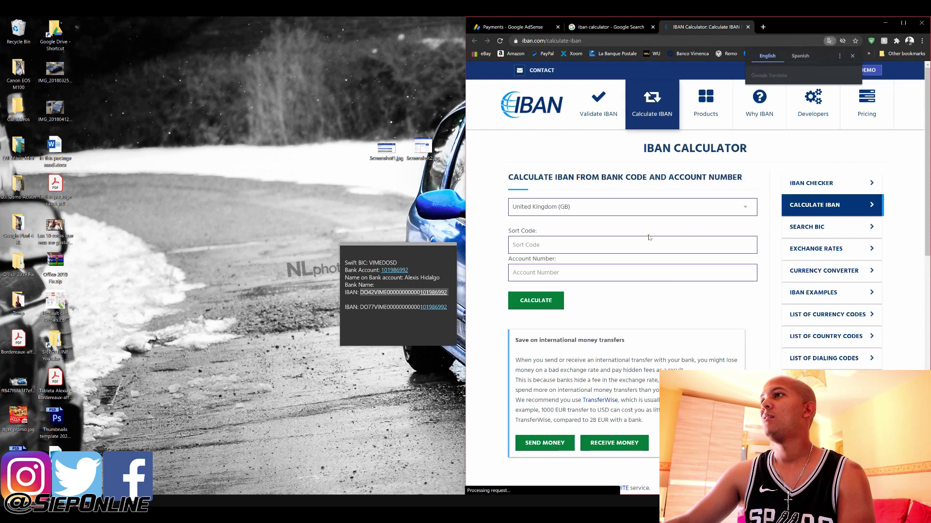
Choose Dominican Republic as the country and paste VIMEDOSD as the bank code
click(612, 206)
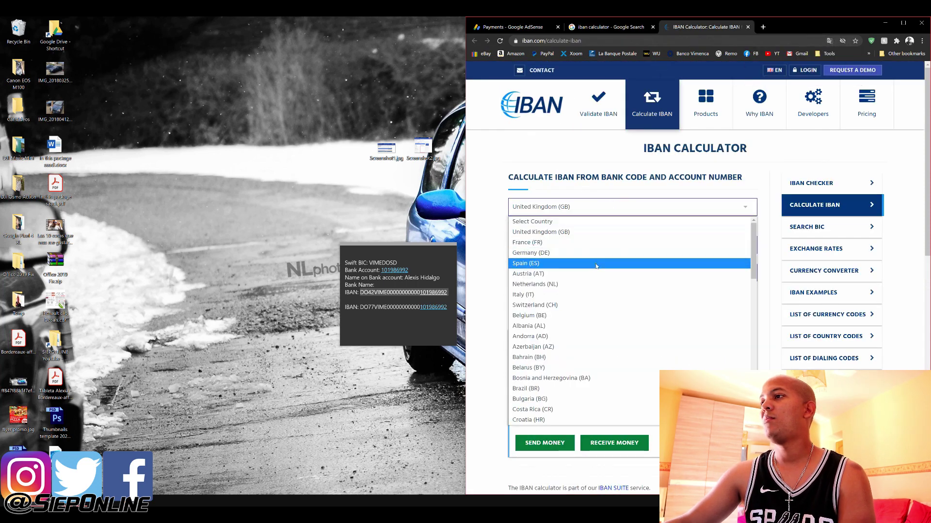
scroll(599, 269, down, 4)
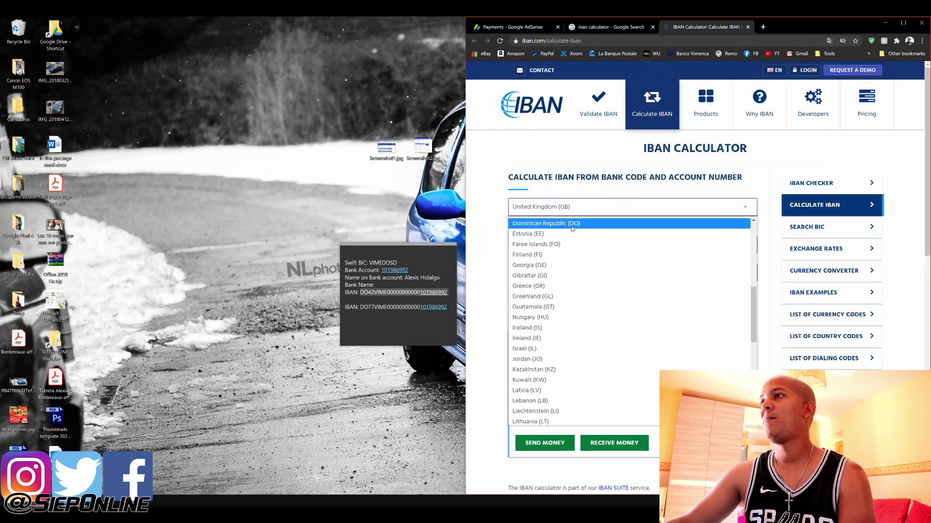
click(604, 223)
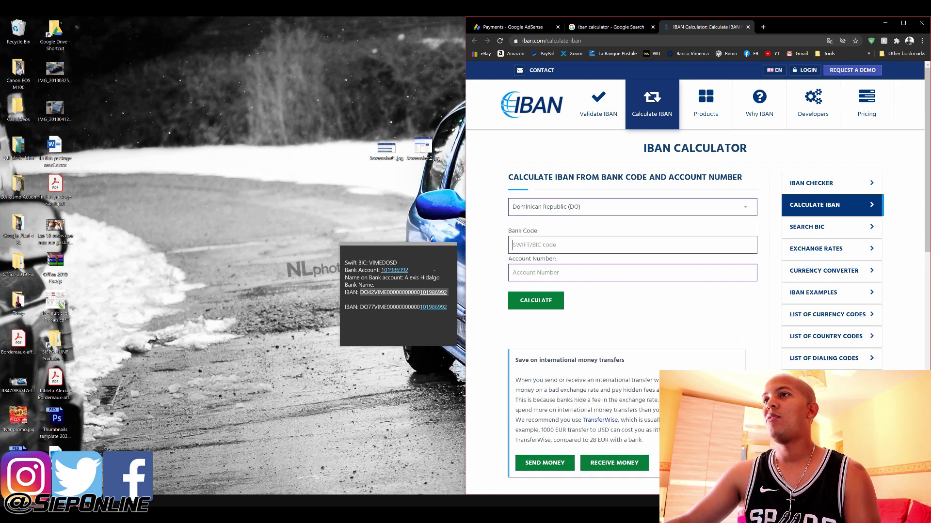
double_click(383, 263)
key(ctrl+c)
click(549, 247)
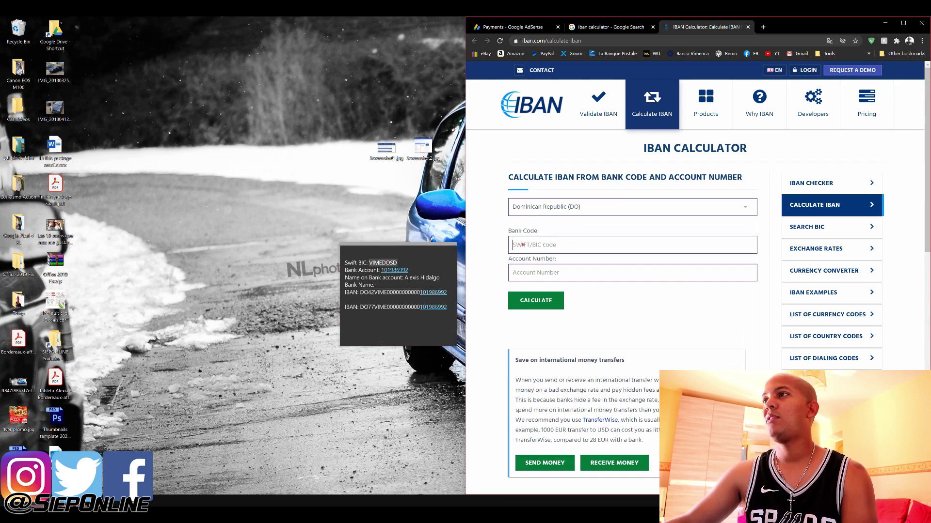
key(ctrl+v)
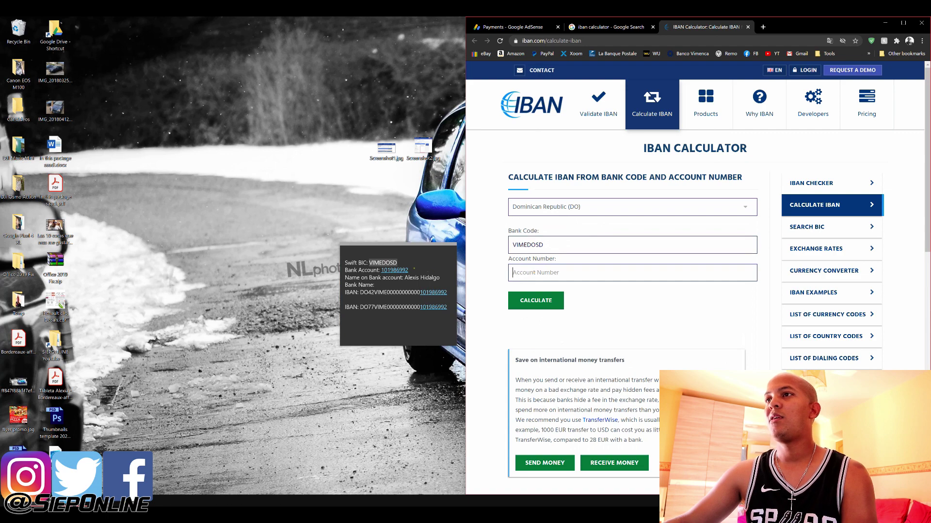
Paste the bank account number from the notes and calculate the IBAN
click(406, 269)
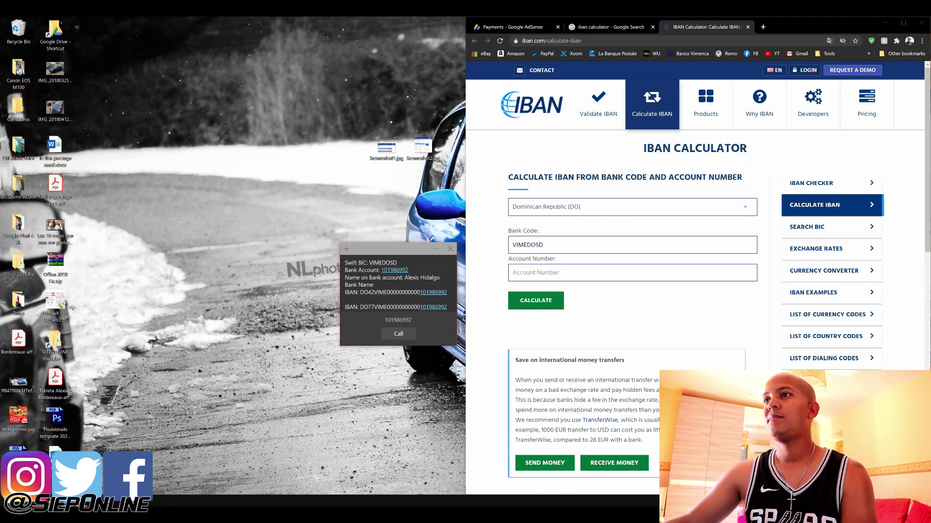
drag(409, 270, 381, 270)
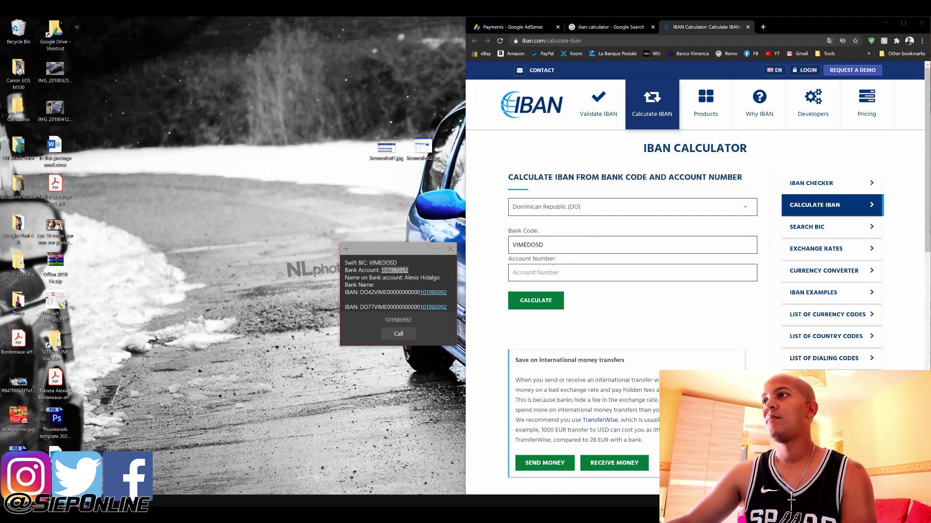
key(ctrl+c)
click(543, 273)
key(ctrl+v)
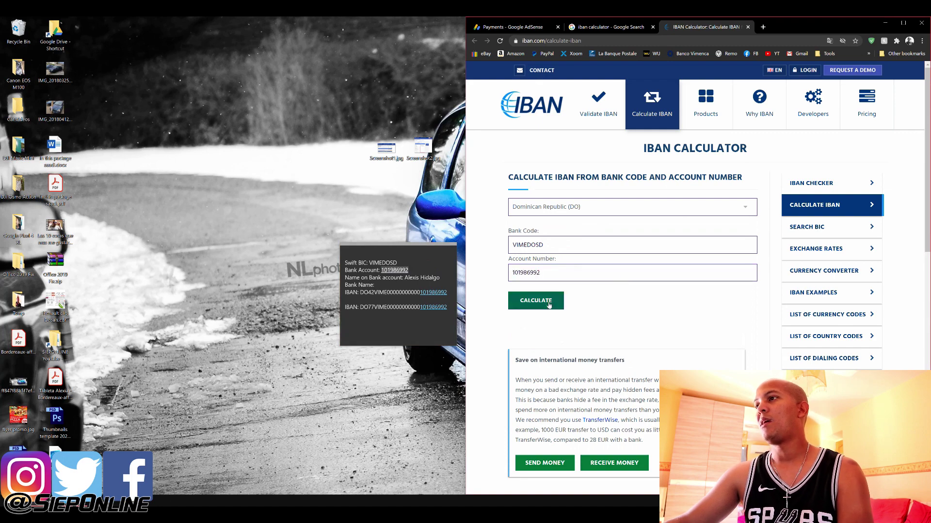
click(542, 302)
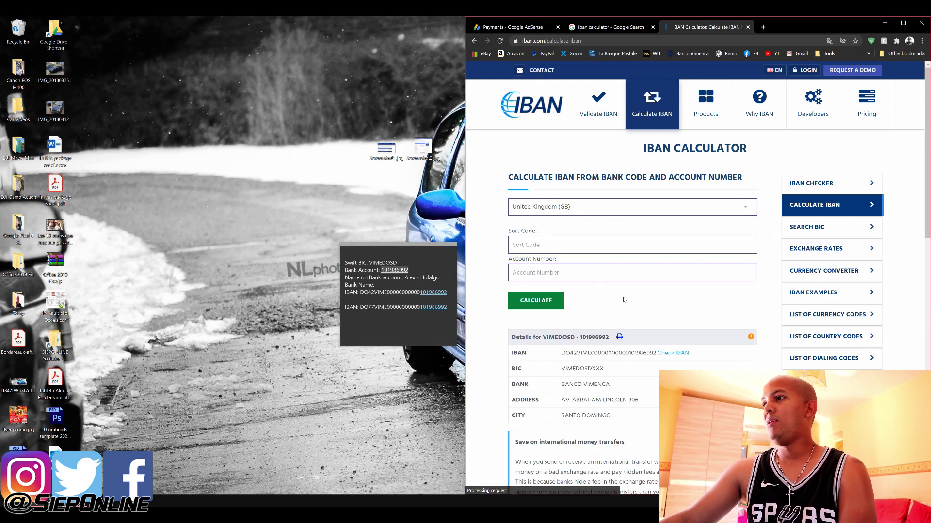
Select the calculated IBAN and copy it
scroll(624, 300, down, 1)
scroll(623, 300, down, 1)
drag(560, 275, 655, 276)
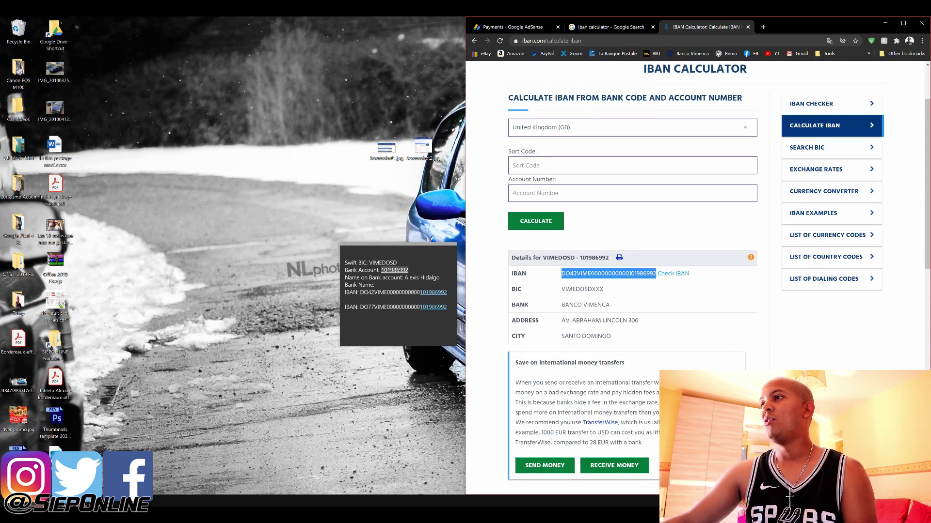
right_click(628, 275)
click(648, 280)
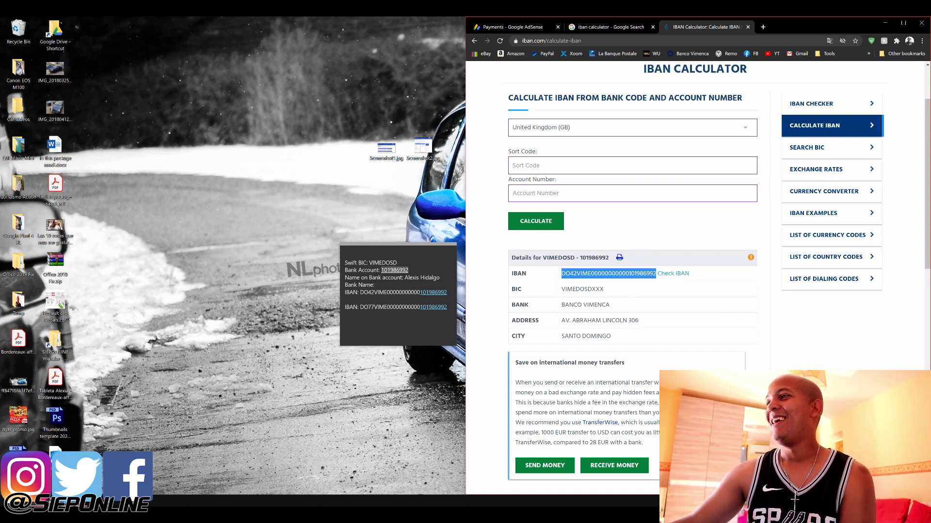
right_click(599, 273)
click(620, 281)
right_click(615, 274)
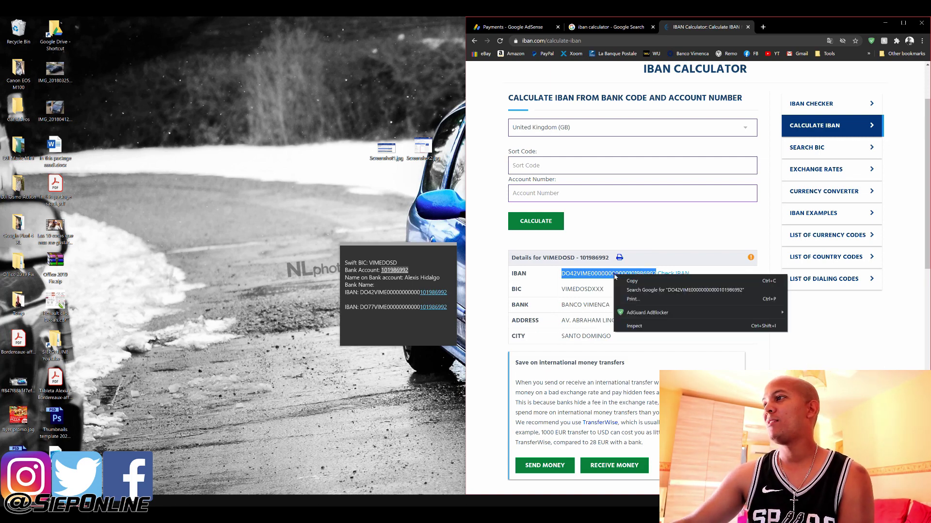
click(626, 279)
scroll(625, 316, up, 1)
scroll(625, 317, up, 1)
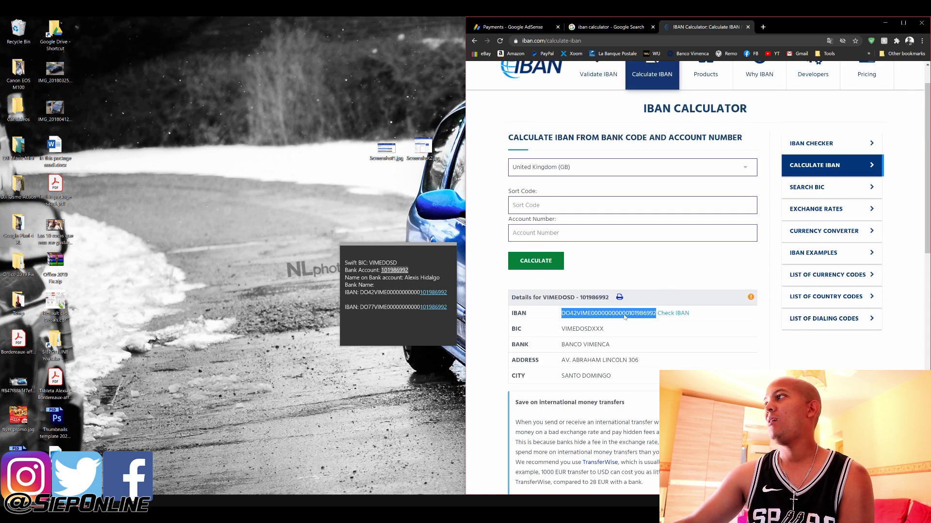
Open the IBAN check page in a new tab and close the original calculator tab
middle_click(675, 314)
click(742, 27)
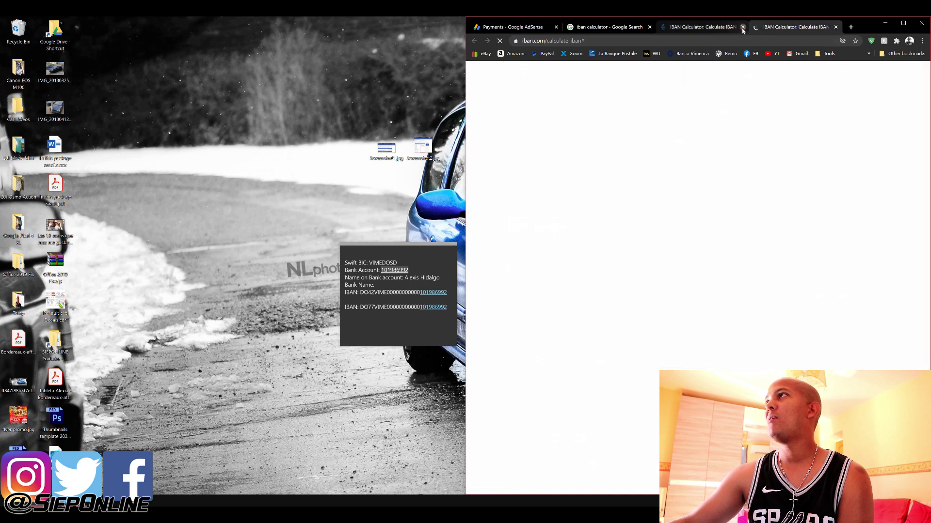
scroll(638, 286, down, 4)
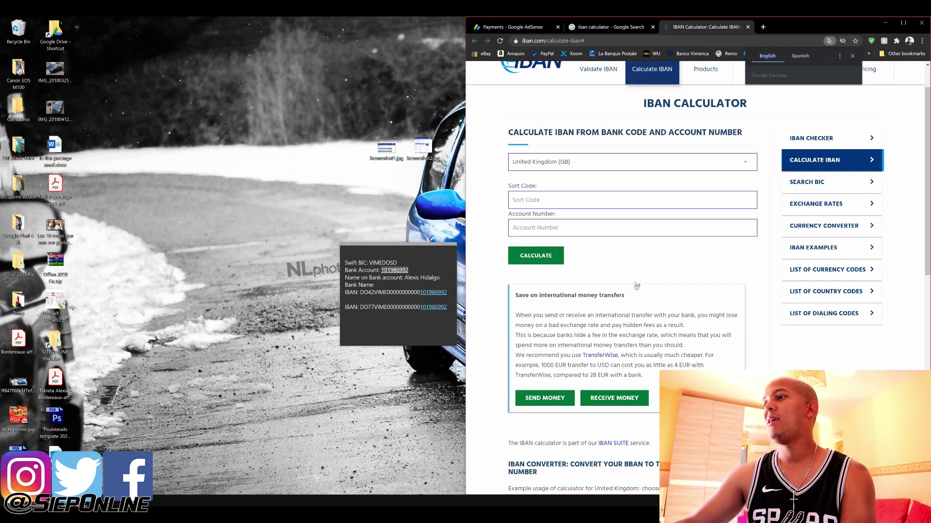
scroll(649, 291, down, 4)
scroll(660, 295, up, 8)
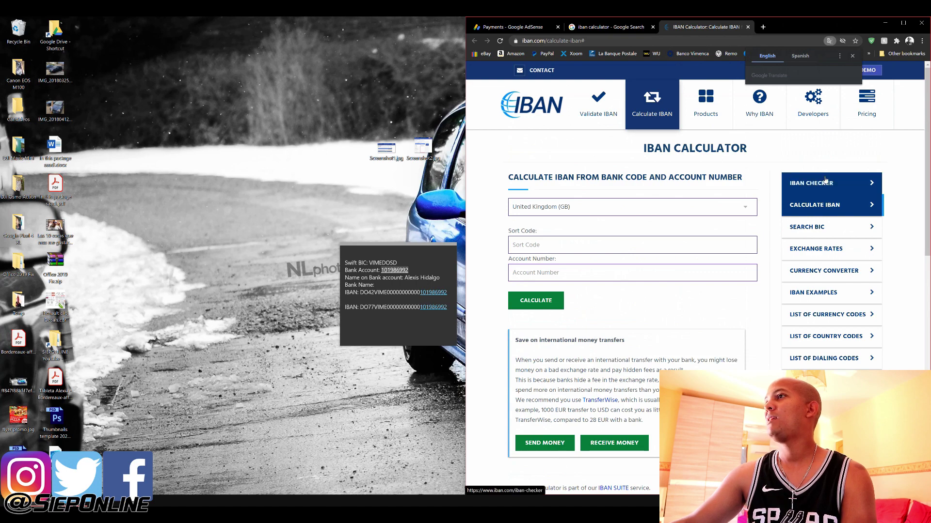
Run the copied IBAN through iban.com's IBAN Checker and confirm its format, checksum and Dominican Republic length are valid
click(826, 180)
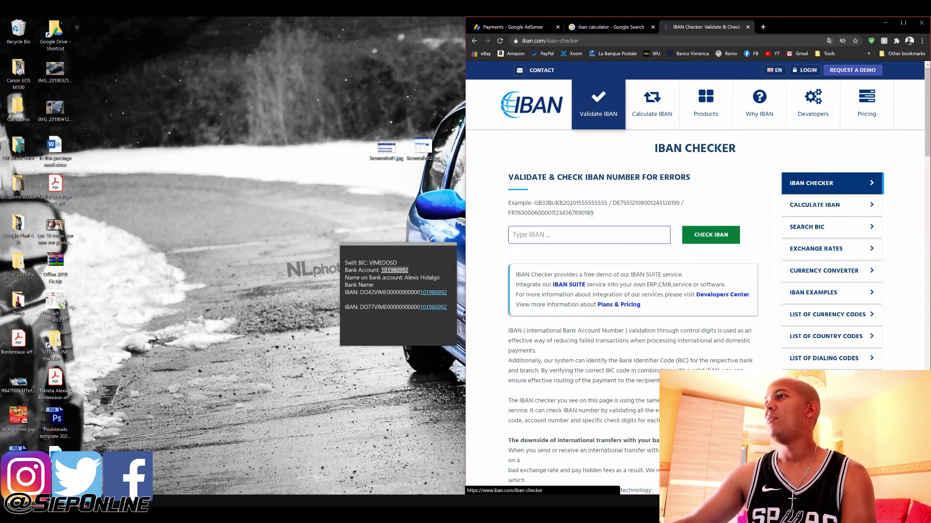
key(ctrl+v)
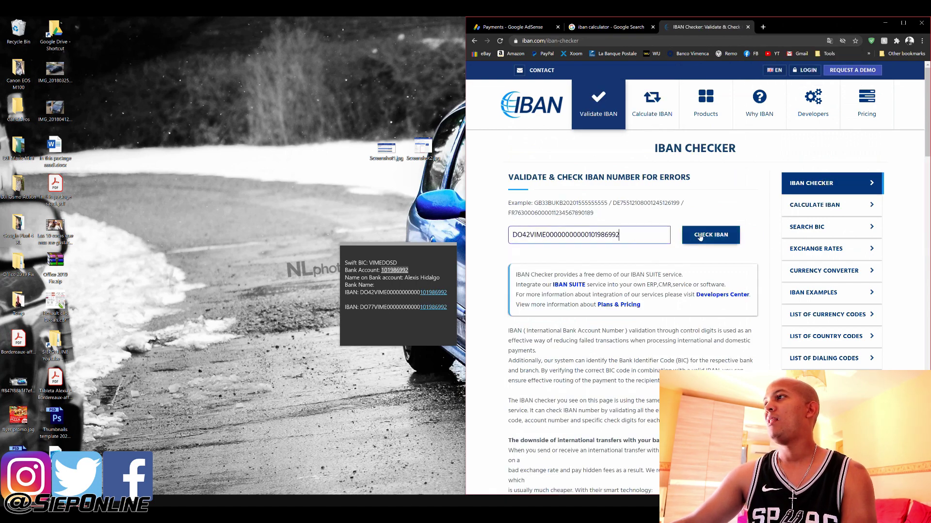
click(701, 238)
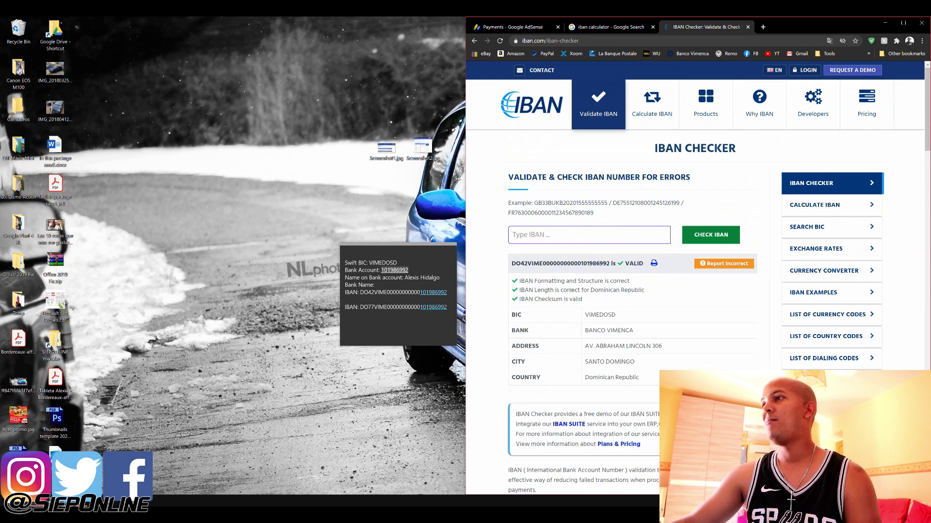
triple_click(573, 281)
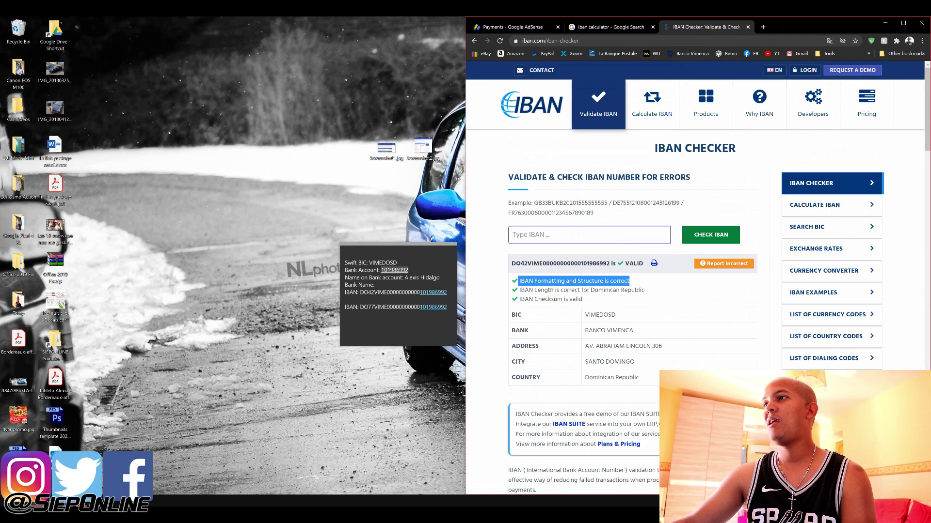
triple_click(541, 300)
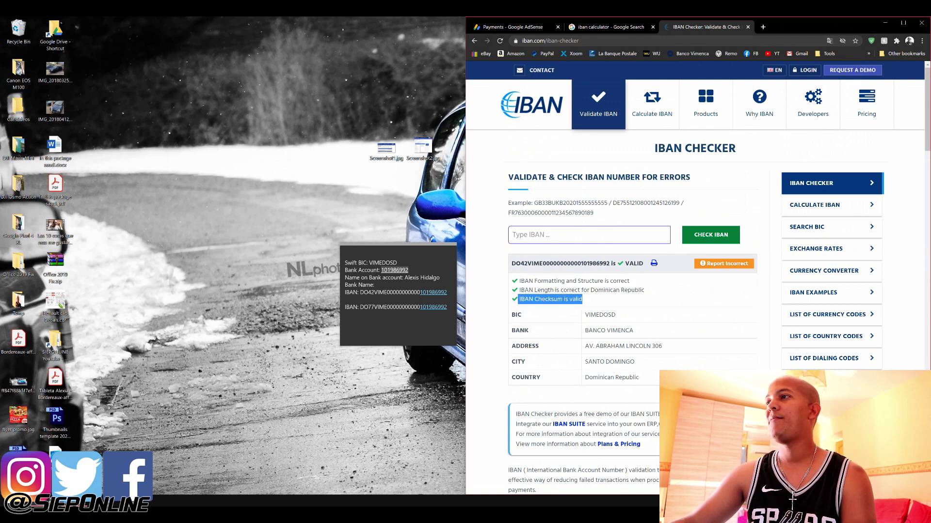
triple_click(555, 289)
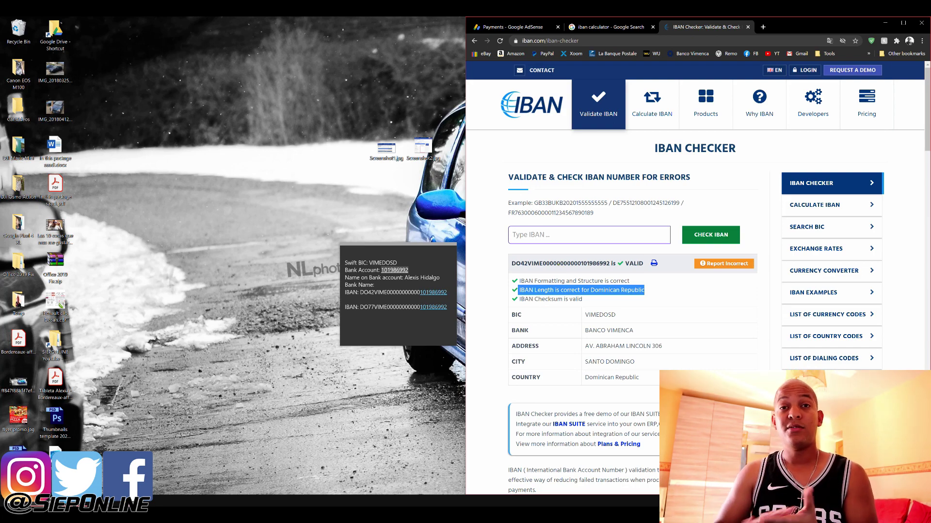
Mark the validated Banco Vimenca IBAN in the result, then go back to the AdSense payment form
click(530, 264)
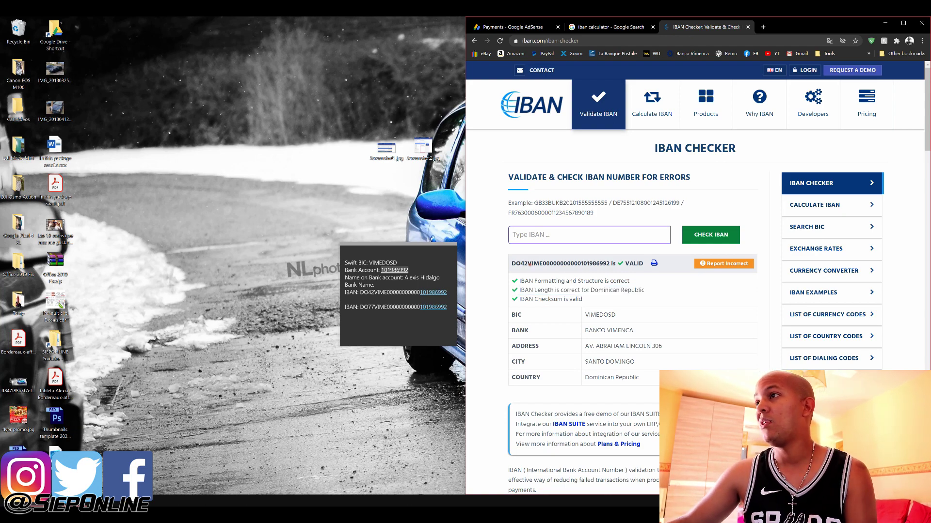
drag(512, 264, 625, 266)
click(623, 266)
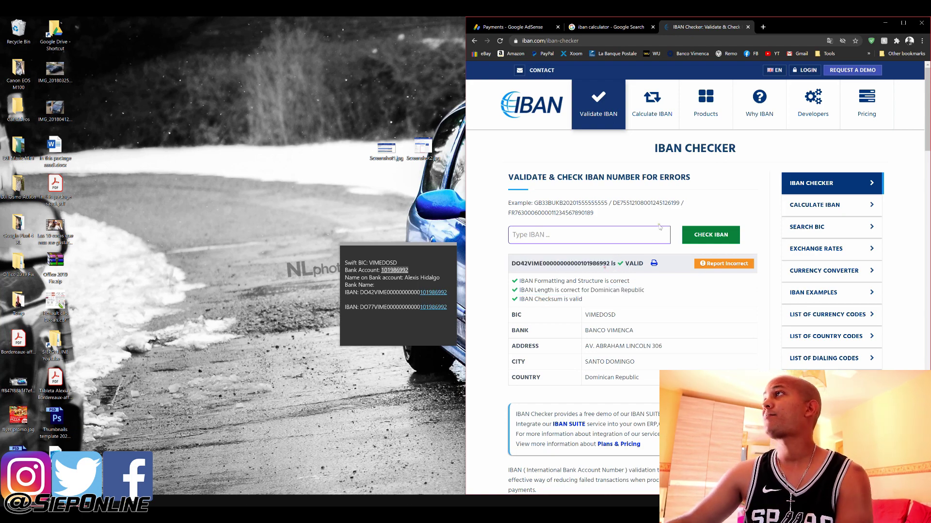
click(630, 28)
click(526, 28)
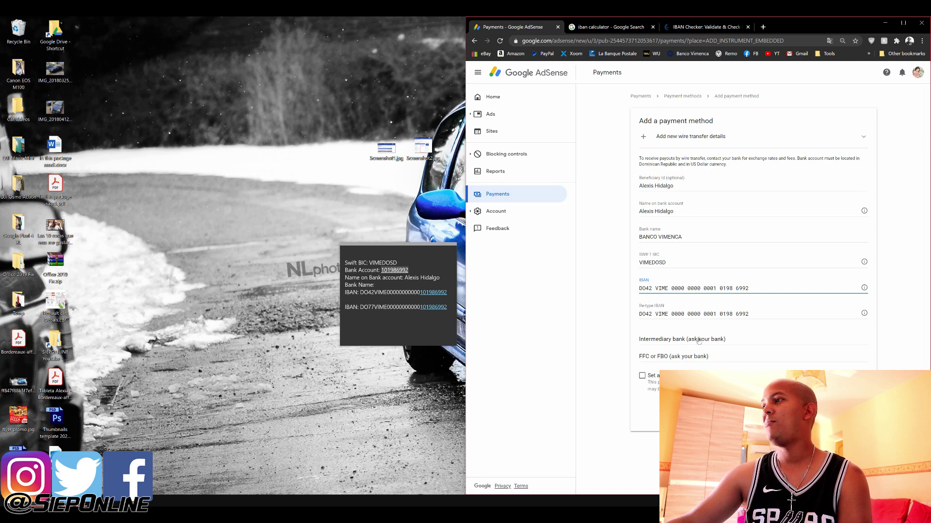
Save the Banco Vimenca wire-transfer method (SWIFT VIMEDOSD) with both IBAN fields filled
key(Return)
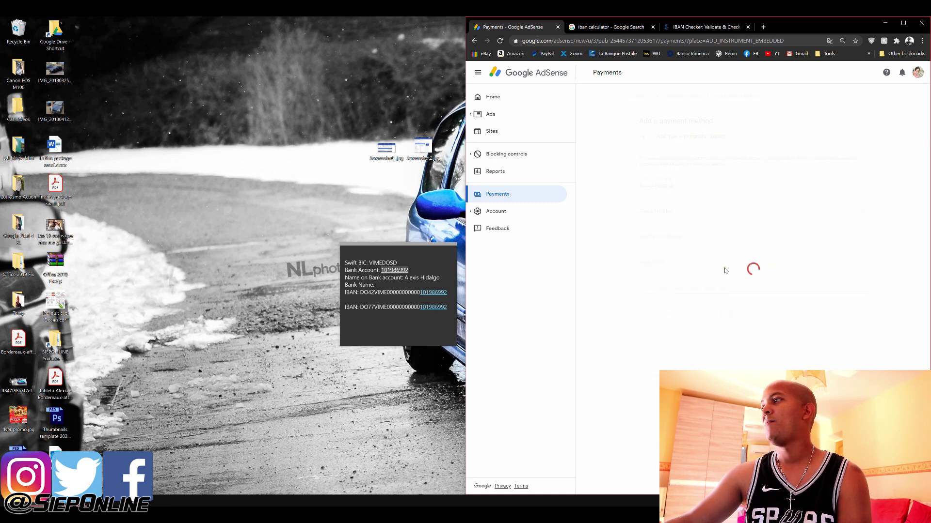